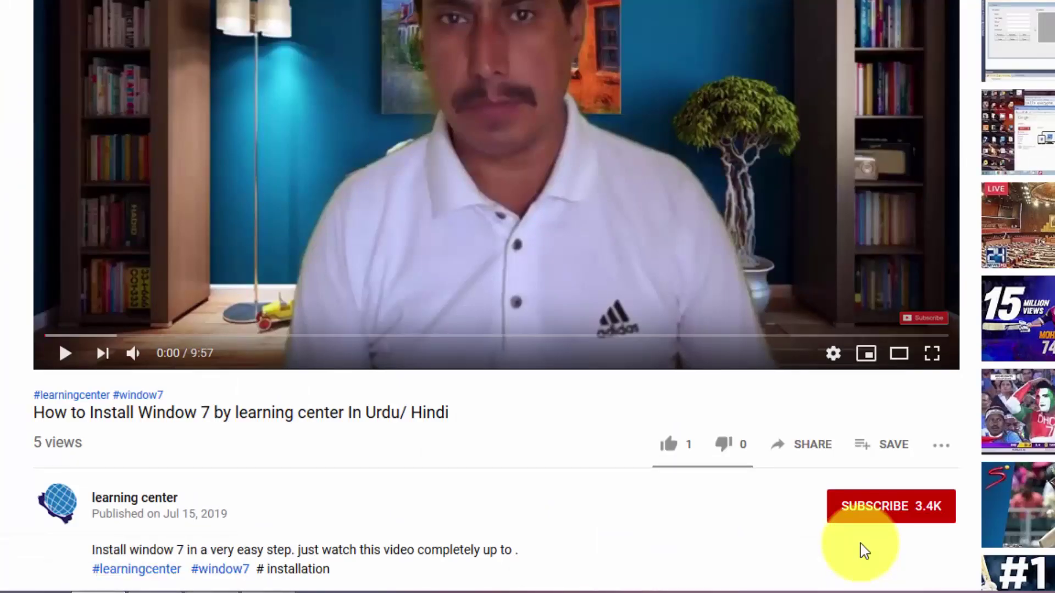
# Subscribe to the learning center channel and turn on its notifications.
pyautogui.click(867, 507)
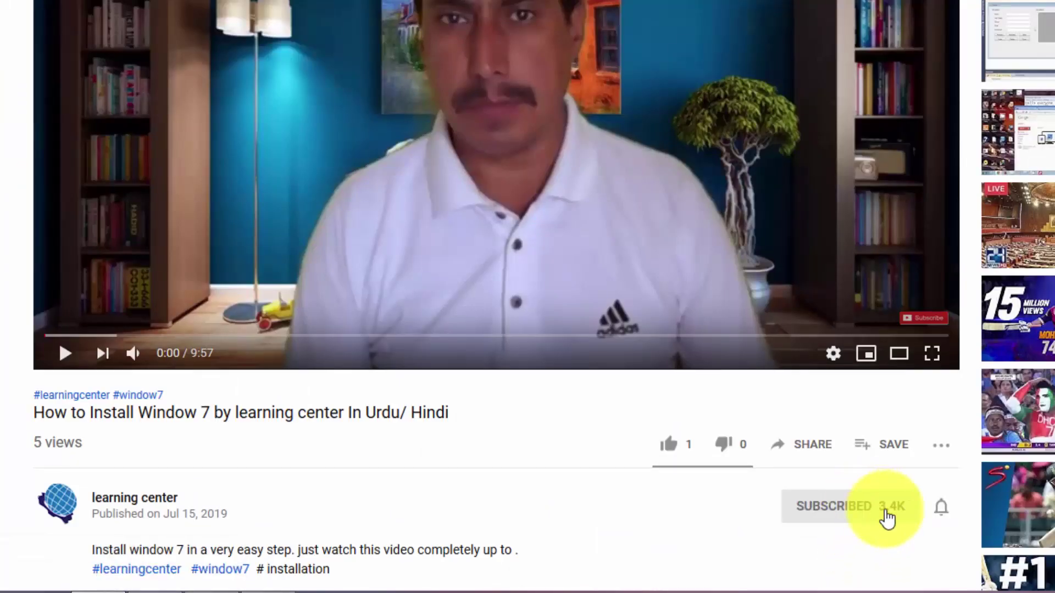
pyautogui.click(943, 512)
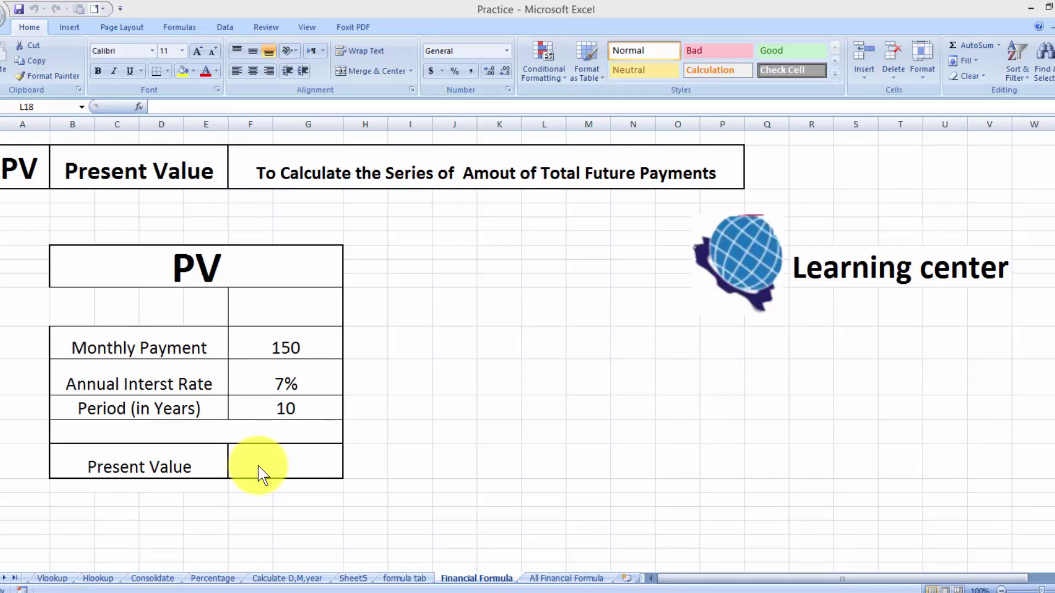
# Start a PV formula in the Present Value cell, using the annual interest rate divided by 12 (F12/12) as the rate.
pyautogui.click(258, 467)
pyautogui.write('=')
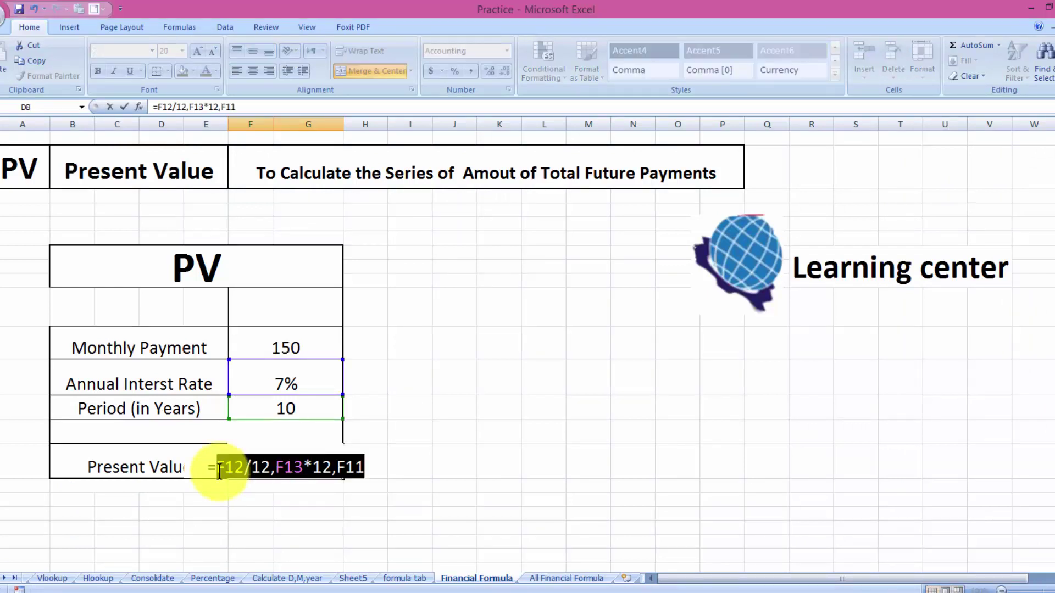
pyautogui.write('pv')
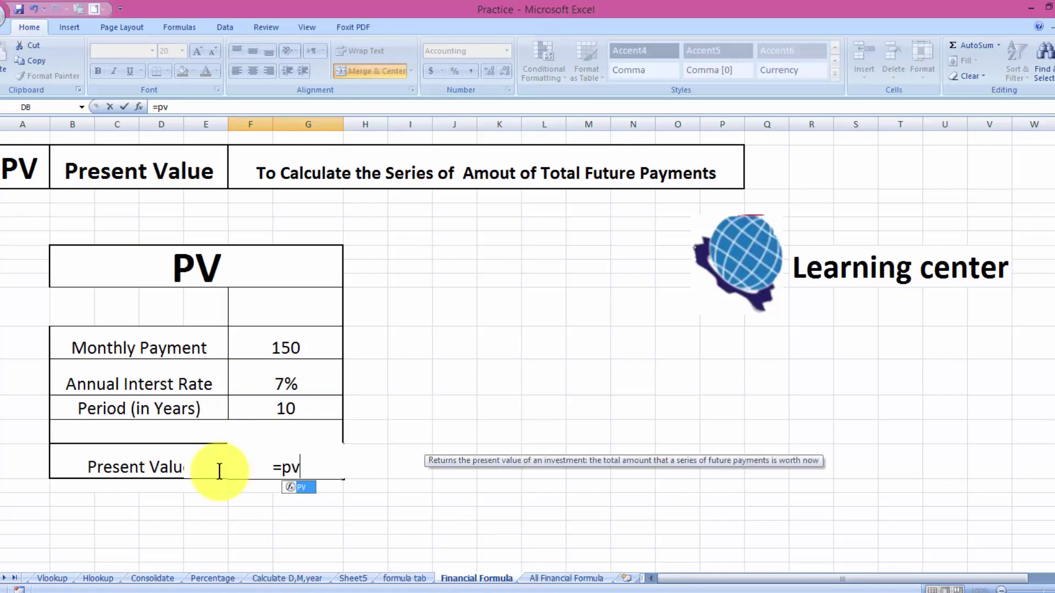
pyautogui.write('(')
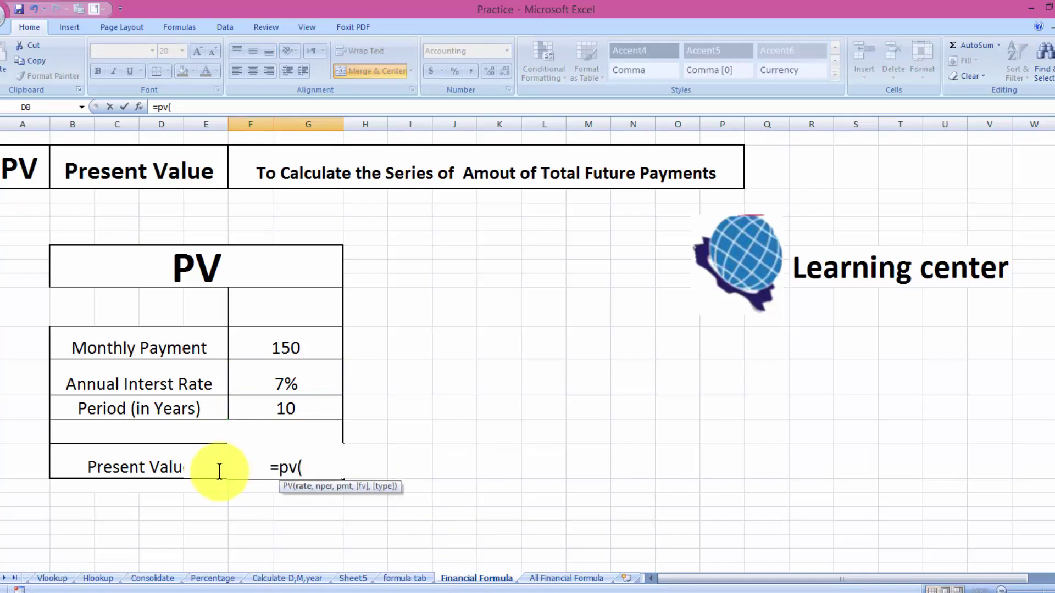
pyautogui.click(254, 379)
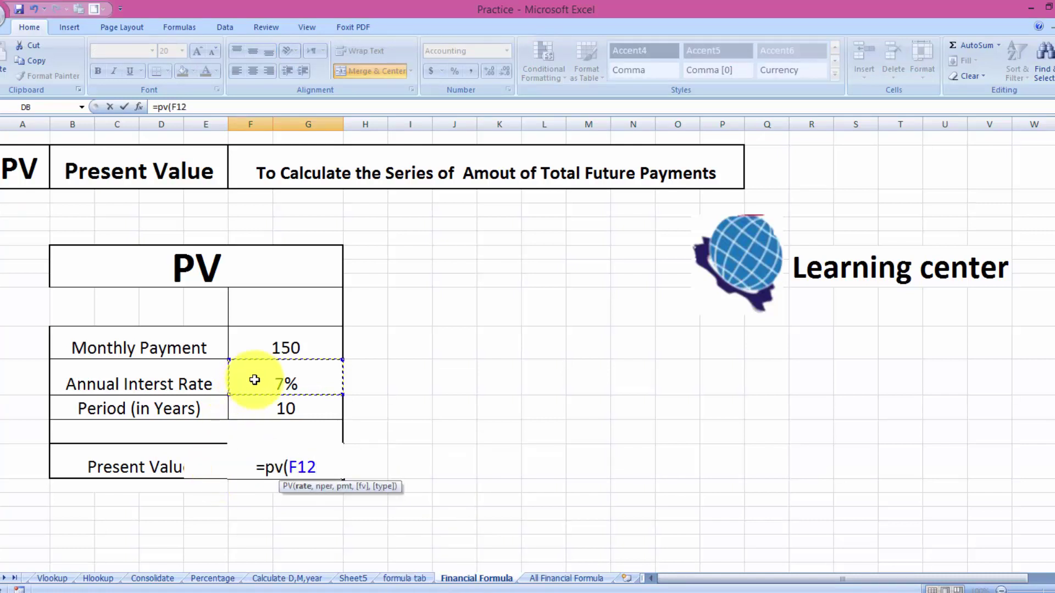
pyautogui.write('?')
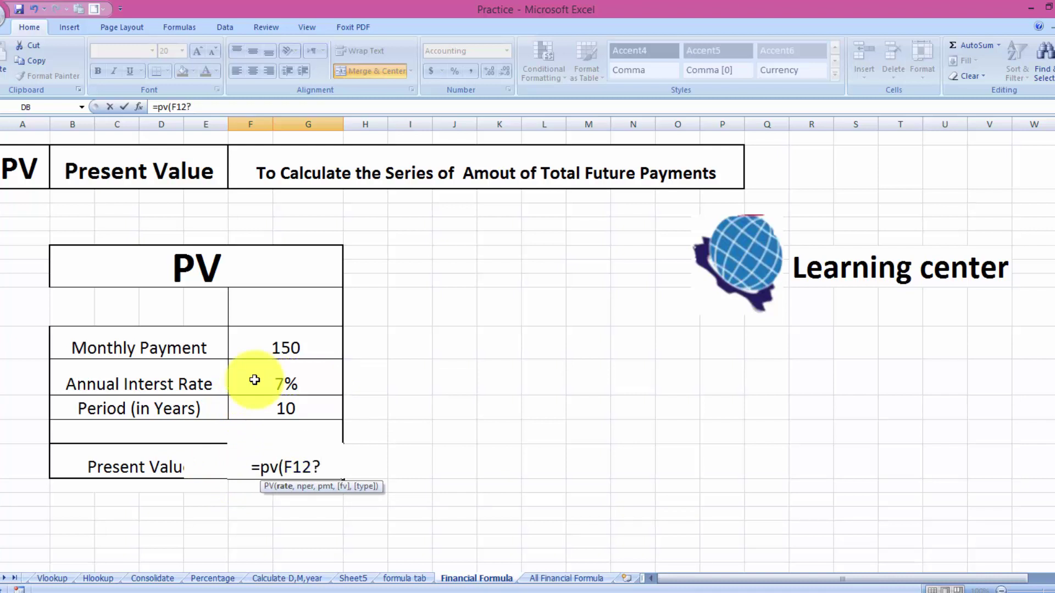
pyautogui.press('BackSpace')
pyautogui.write('/12')
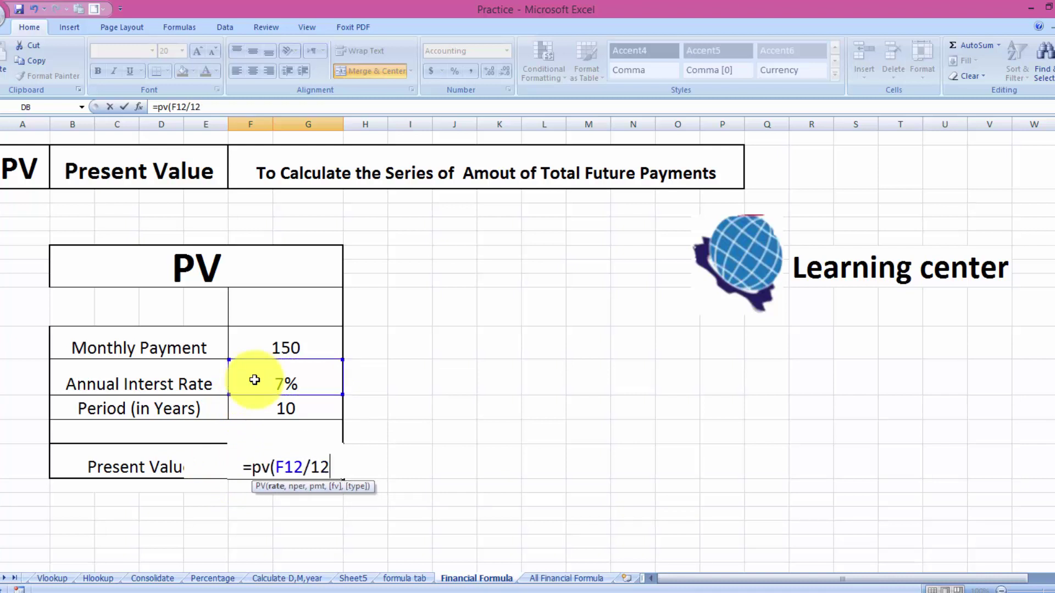
pyautogui.write(',')
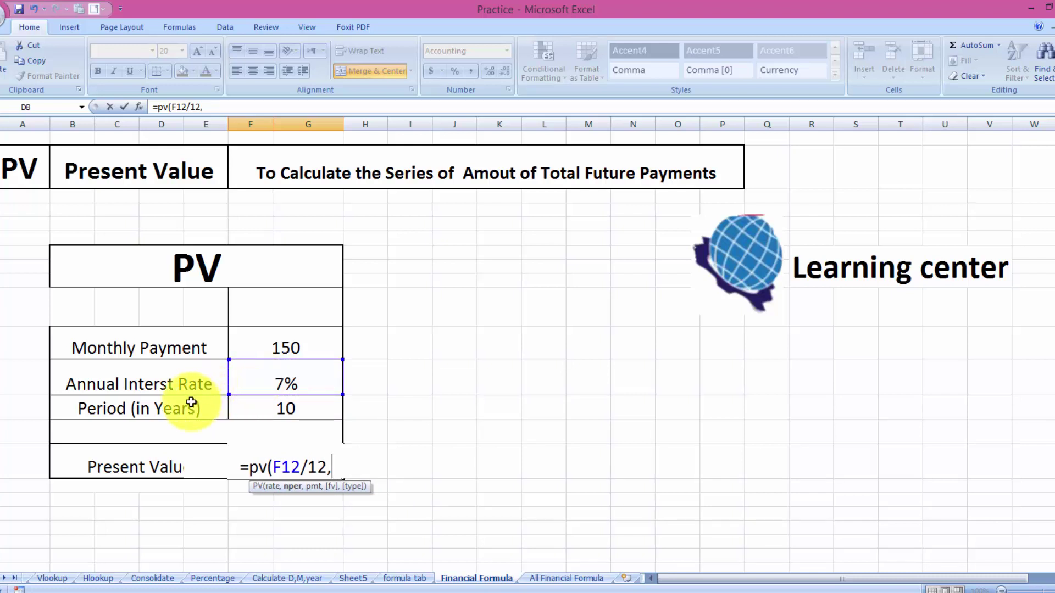
# Complete the PV formula with the period in years times 12 (F13*12) and the monthly payment F11.
pyautogui.click(290, 415)
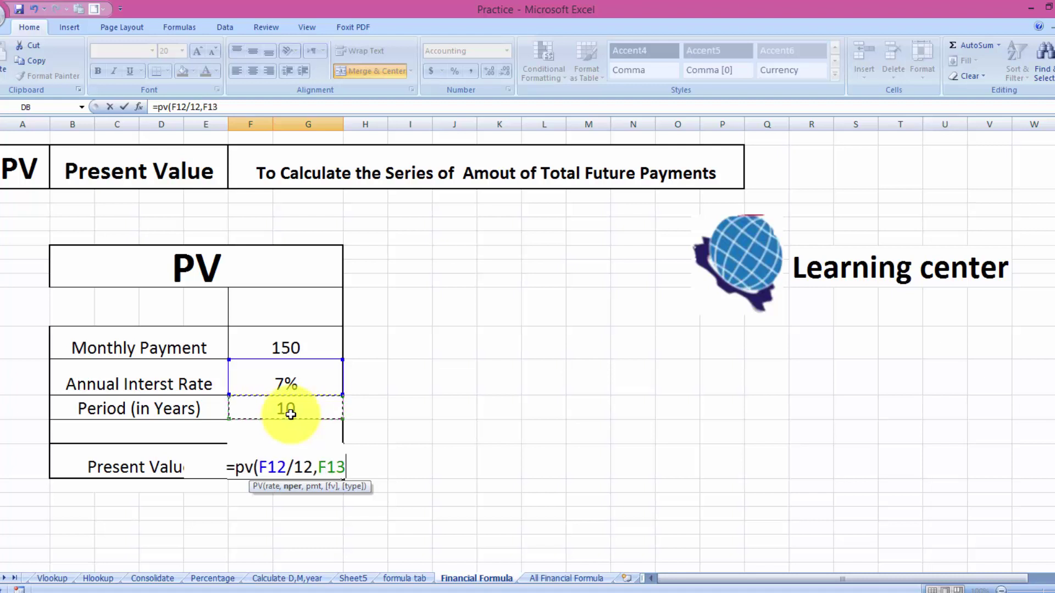
pyautogui.write('*12')
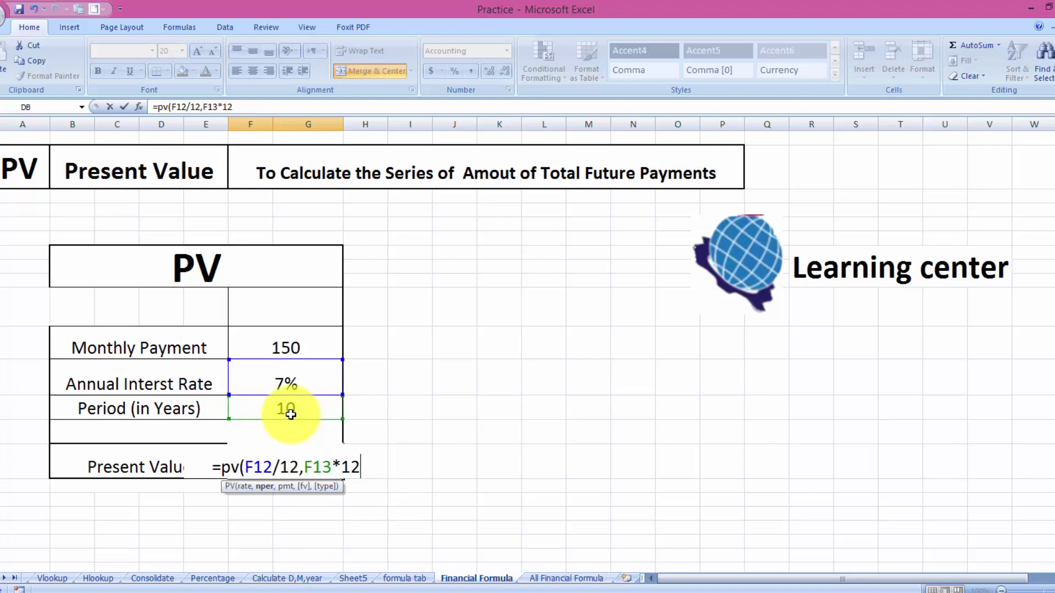
pyautogui.write(',')
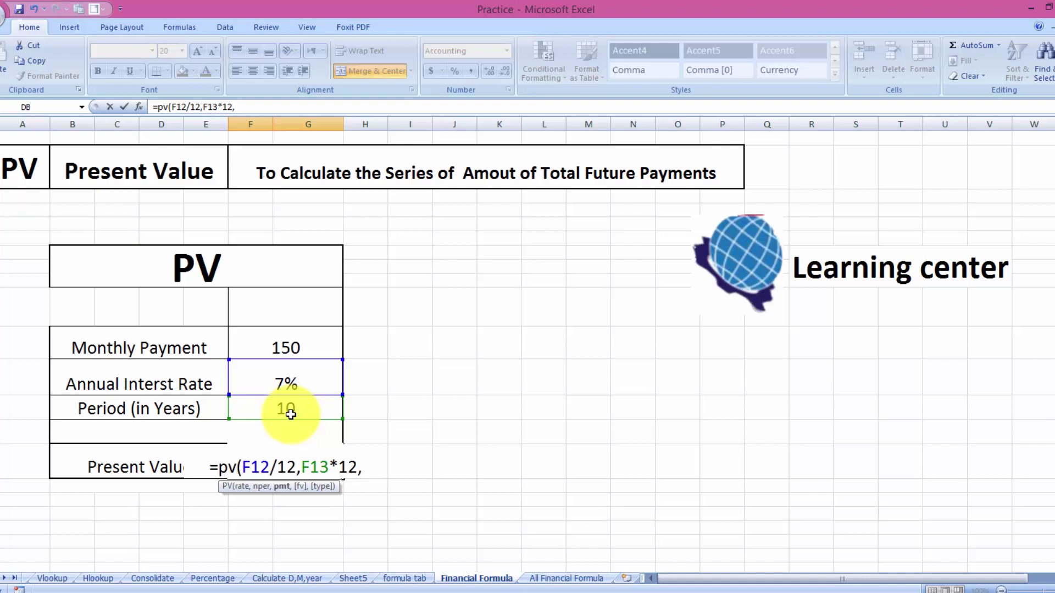
pyautogui.click(295, 344)
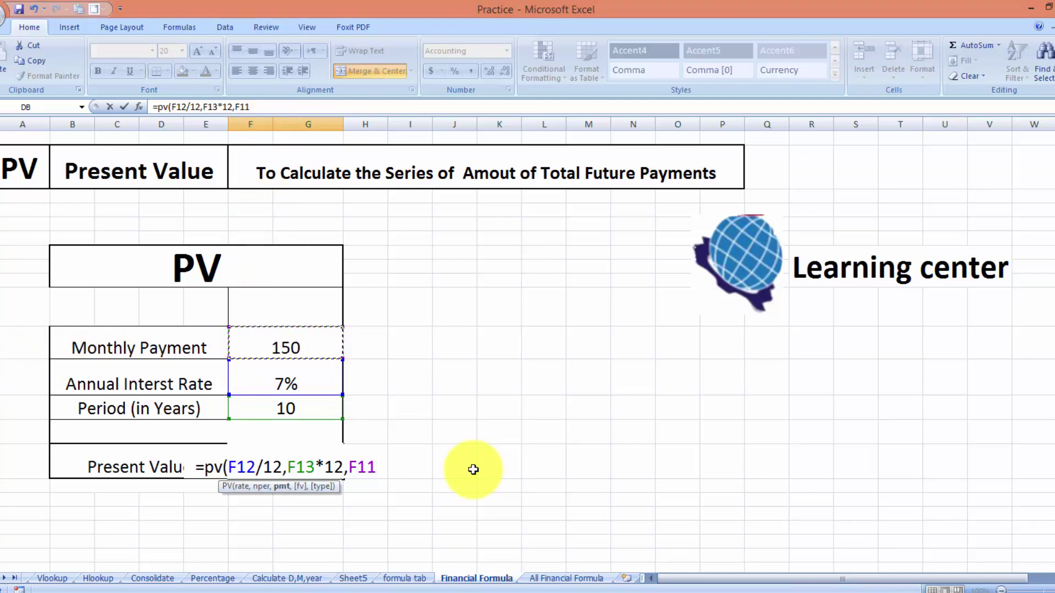
pyautogui.write(')')
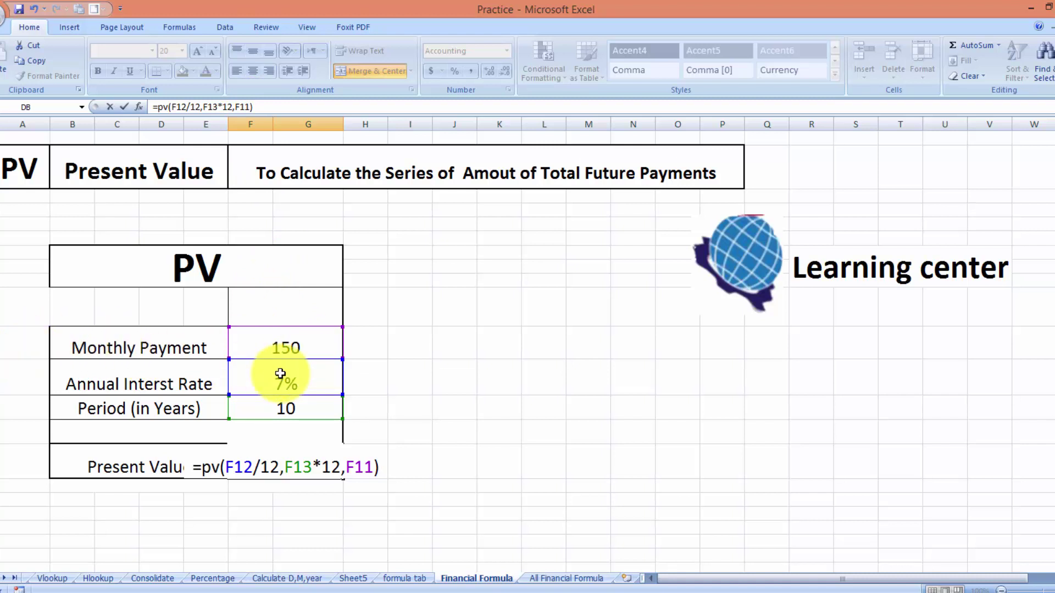
pyautogui.press('Return')
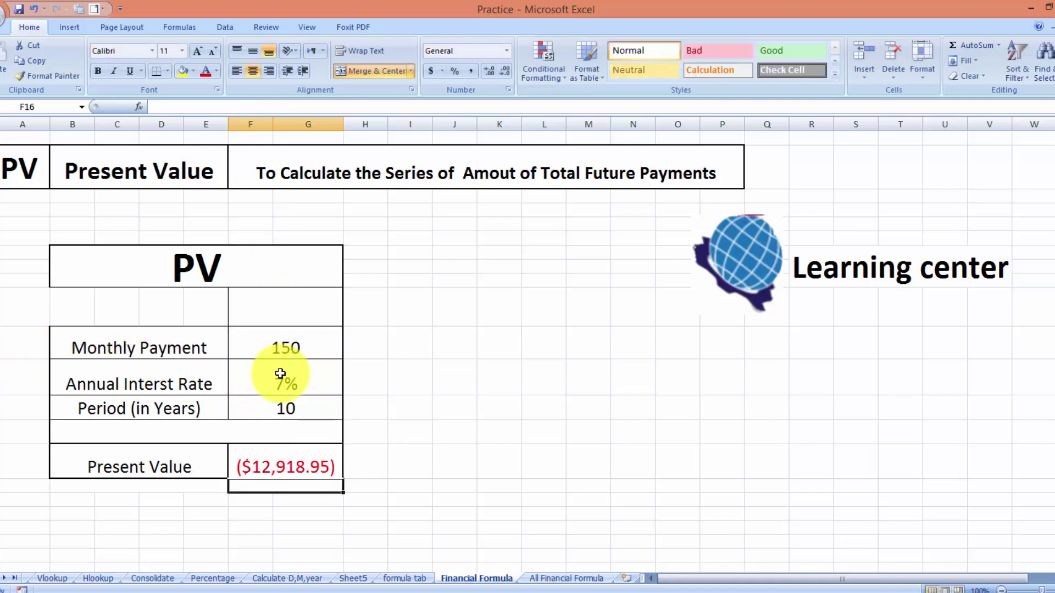
# Format the Present Value result in F15 with the Comma number style.
pyautogui.click(250, 466)
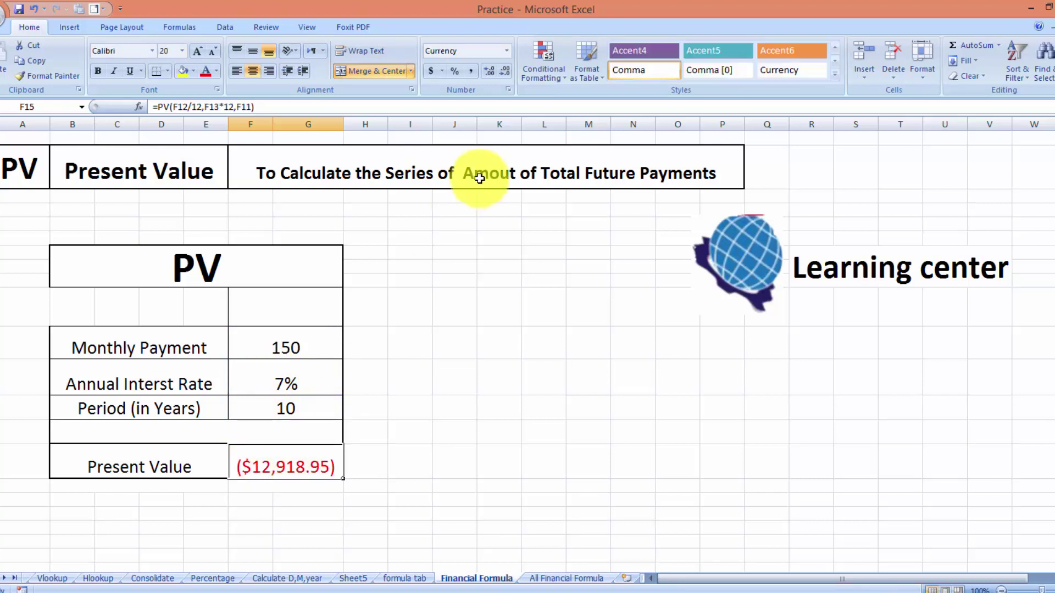
pyautogui.click(472, 76)
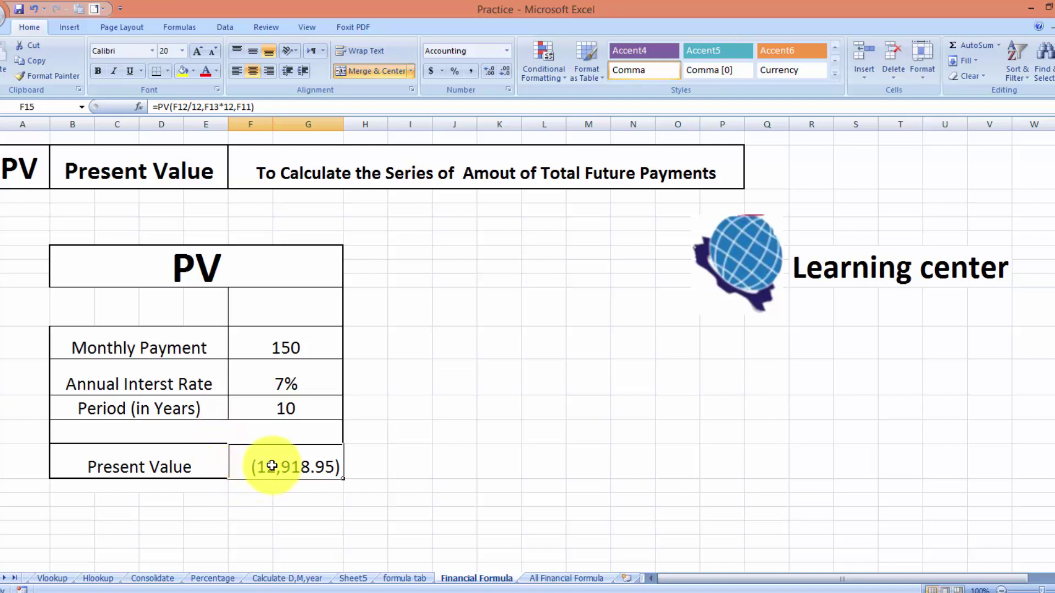
# Try a Monthly Payment of 12000 in the PV table, and set it back to 150.
pyautogui.click(271, 345)
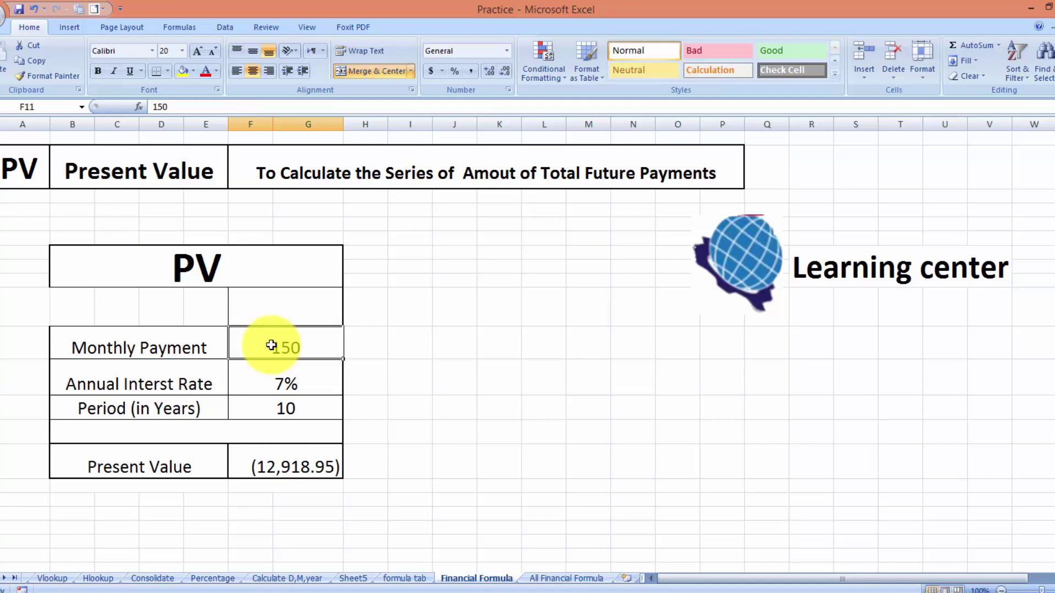
pyautogui.write('12000')
pyautogui.press('Return')
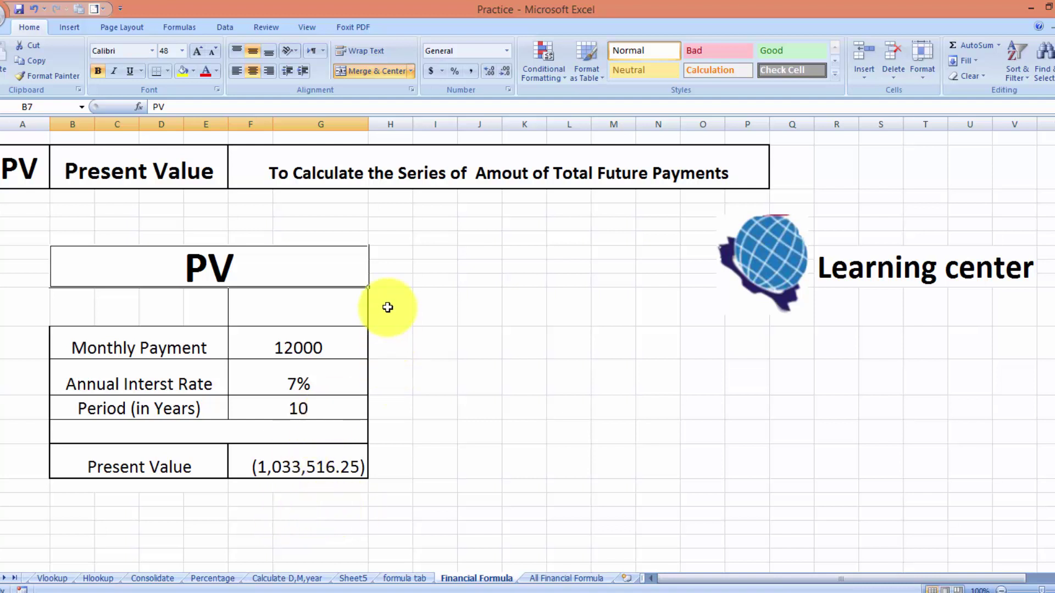
pyautogui.click(310, 339)
pyautogui.write('150')
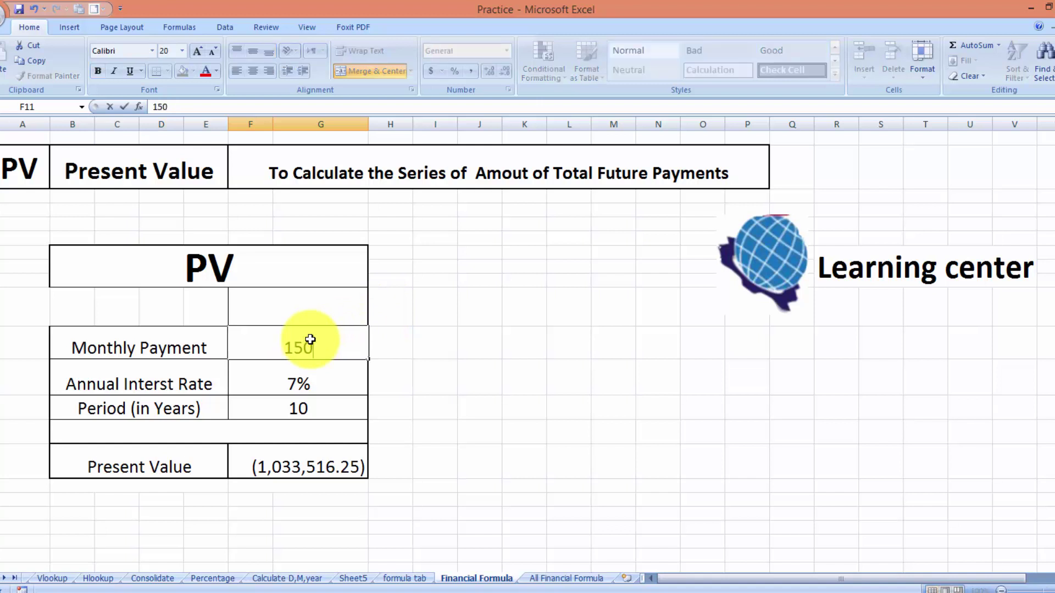
pyautogui.press('Tab')
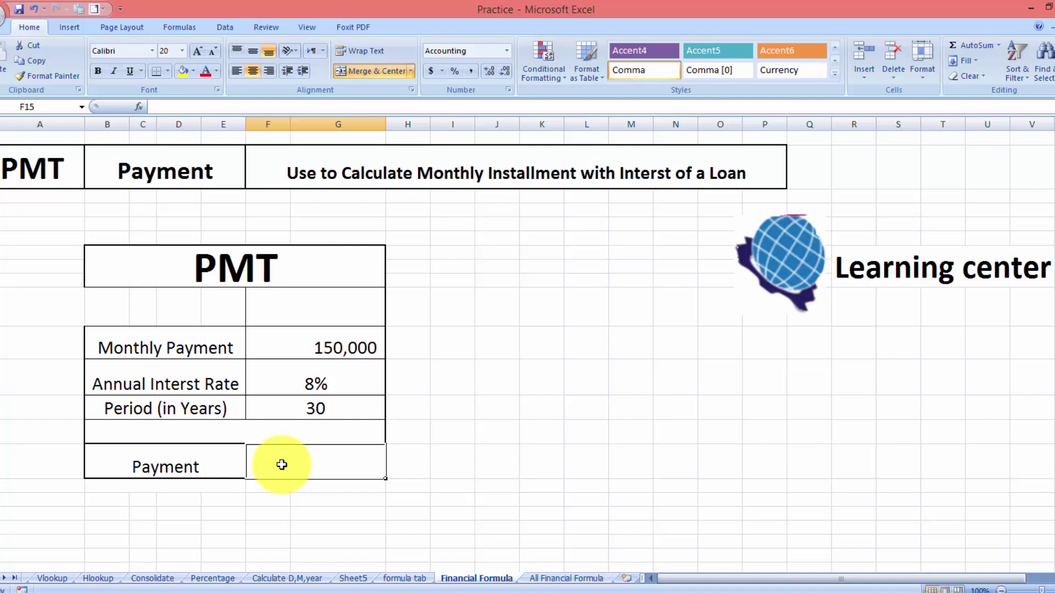
pyautogui.click(555, 487)
pyautogui.click(349, 467)
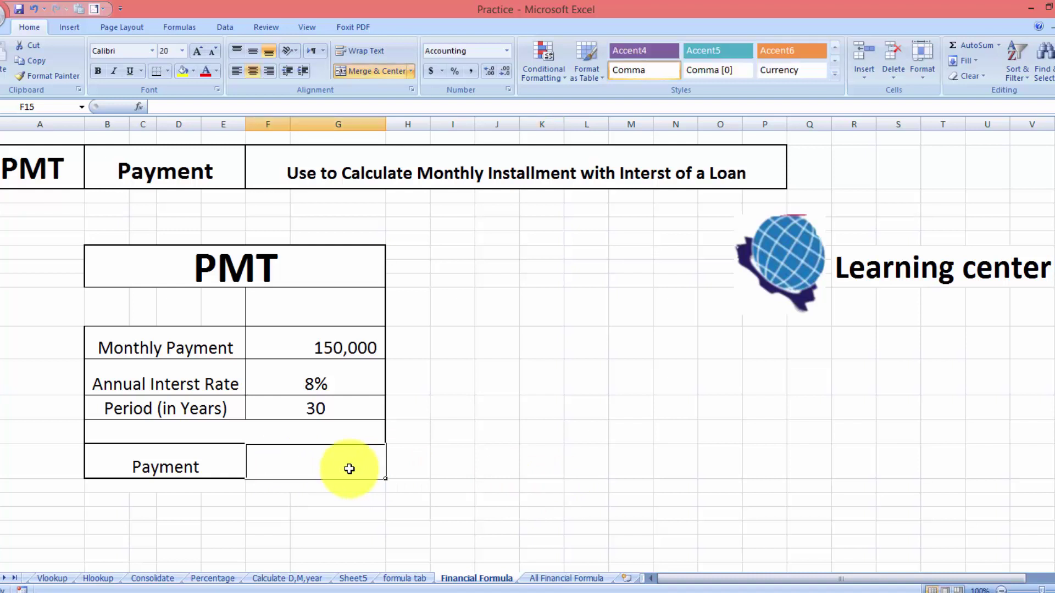
pyautogui.write('=')
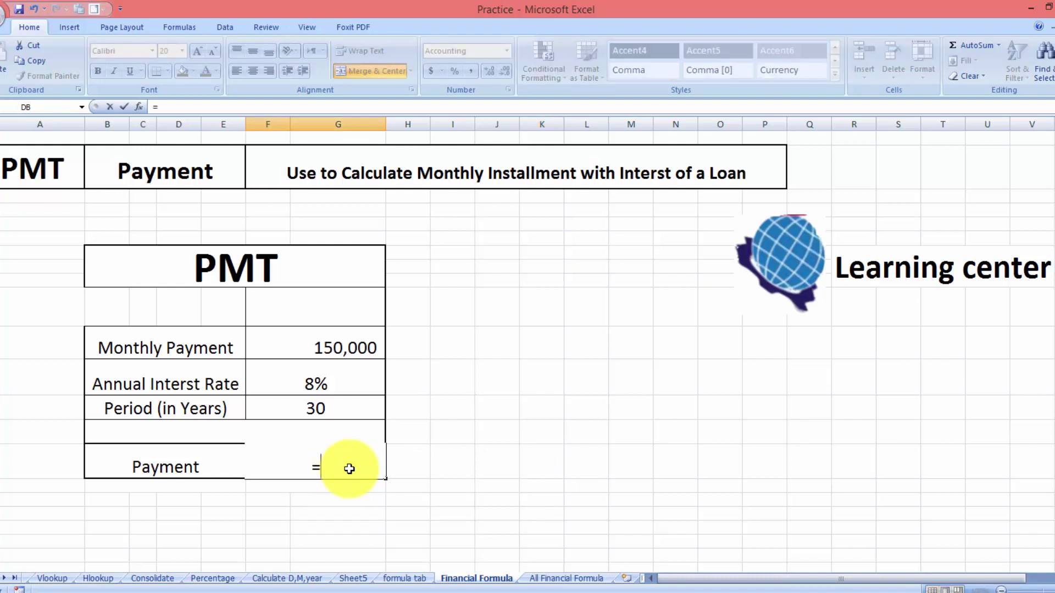
pyautogui.write('pmt')
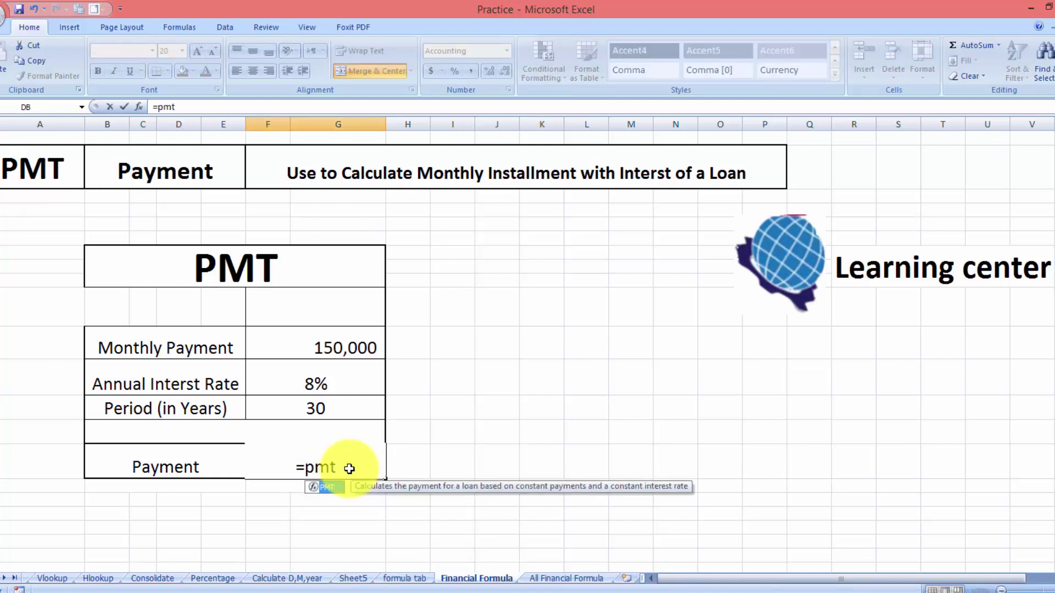
pyautogui.write('(')
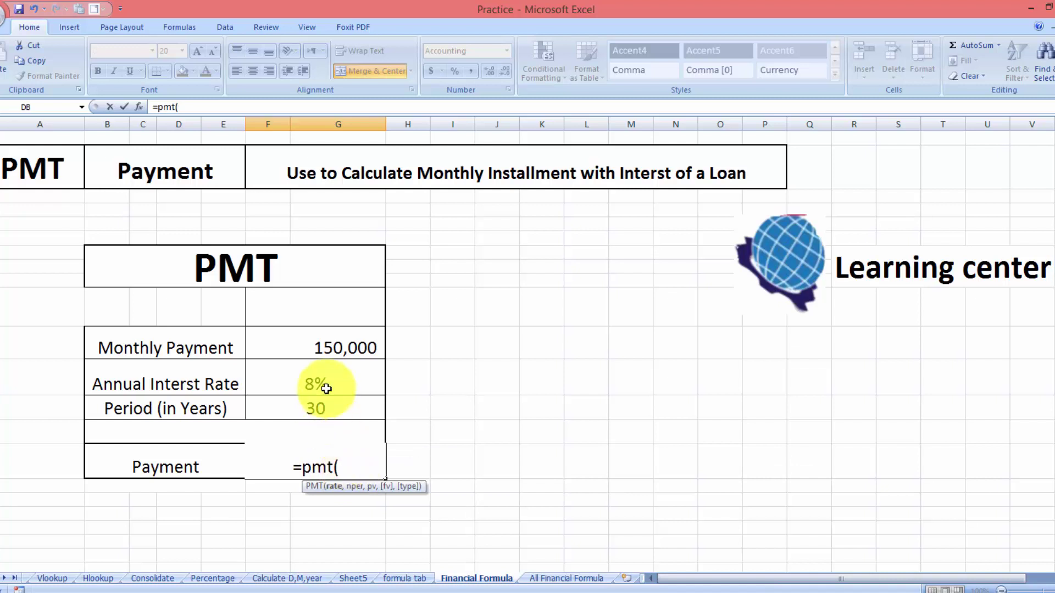
pyautogui.click(324, 386)
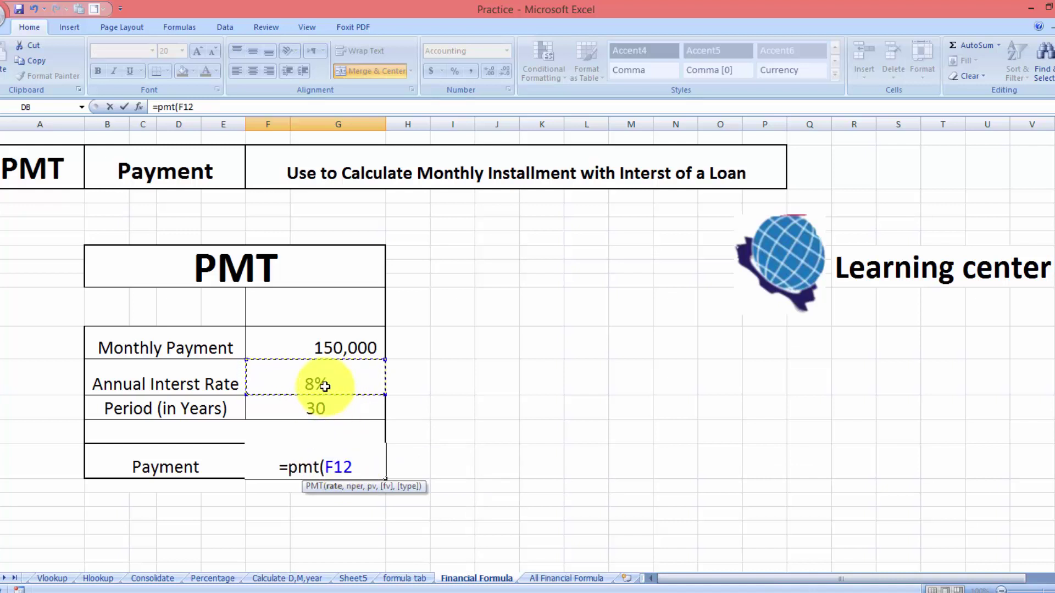
pyautogui.write('/')
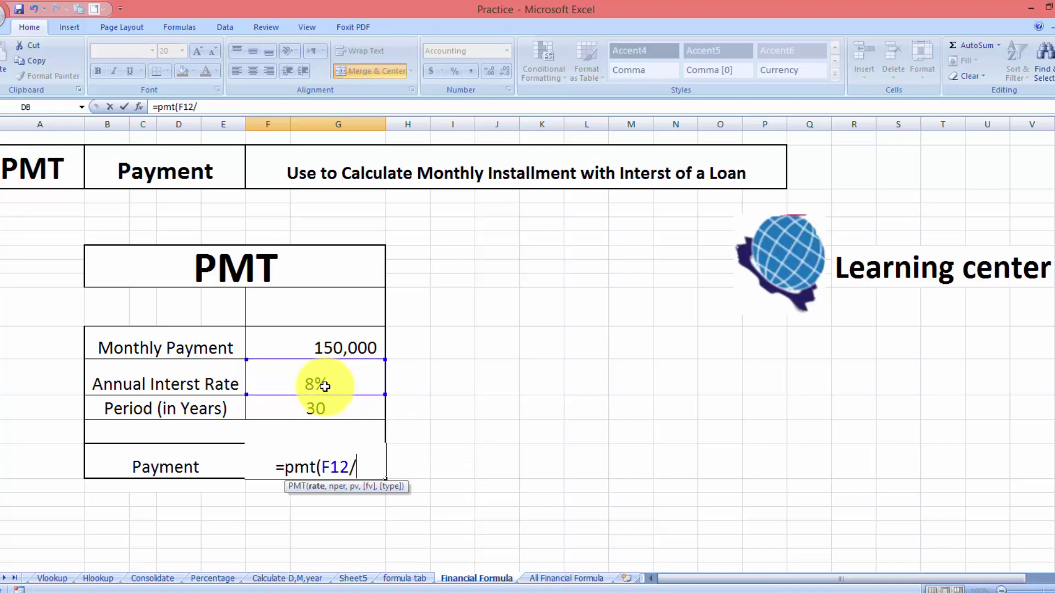
pyautogui.write('12')
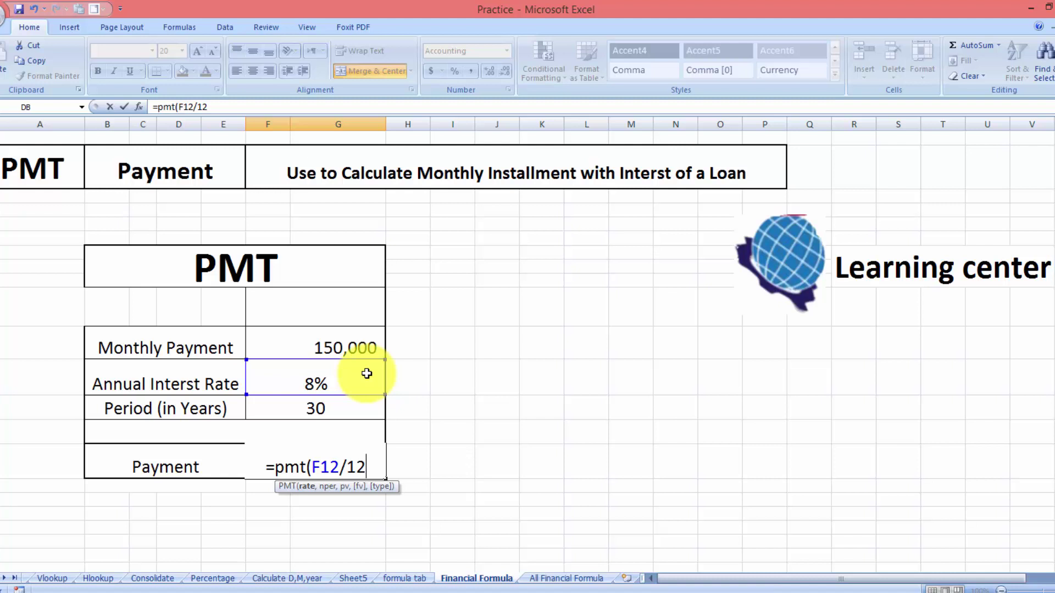
pyautogui.write(',')
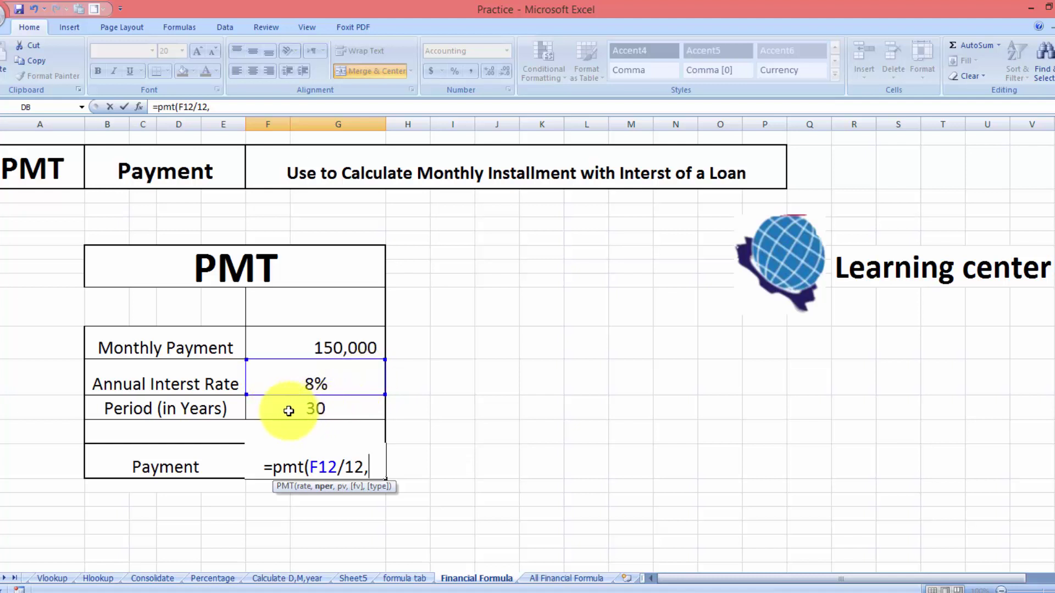
pyautogui.click(328, 411)
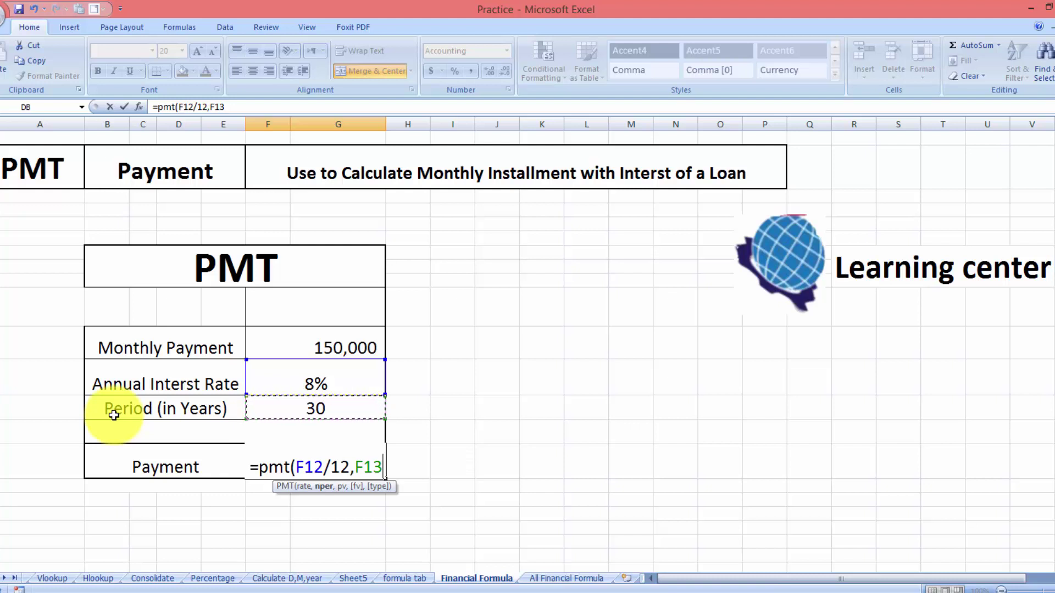
pyautogui.write('*')
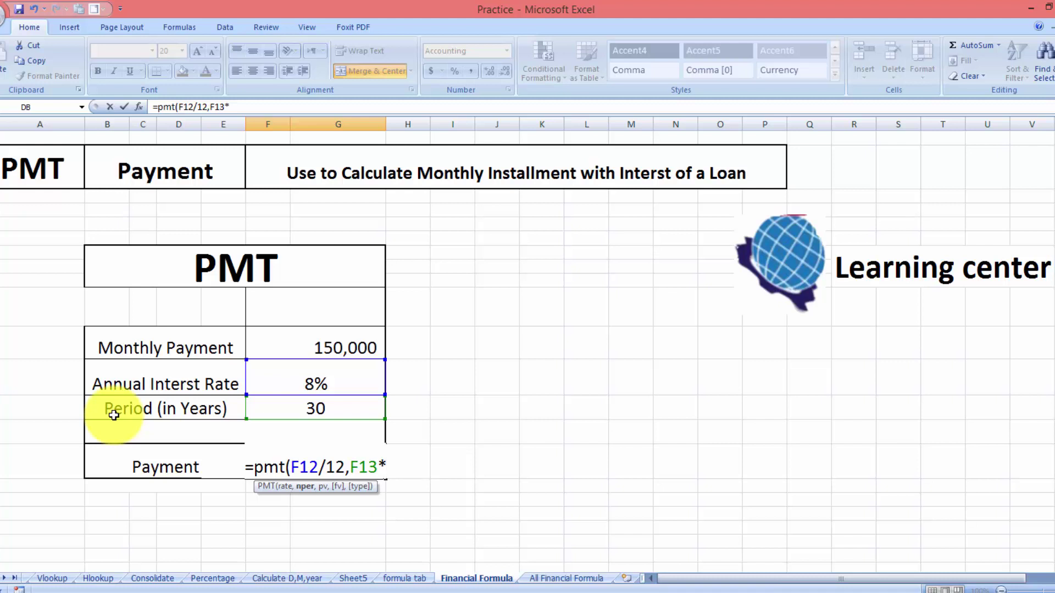
pyautogui.write('12')
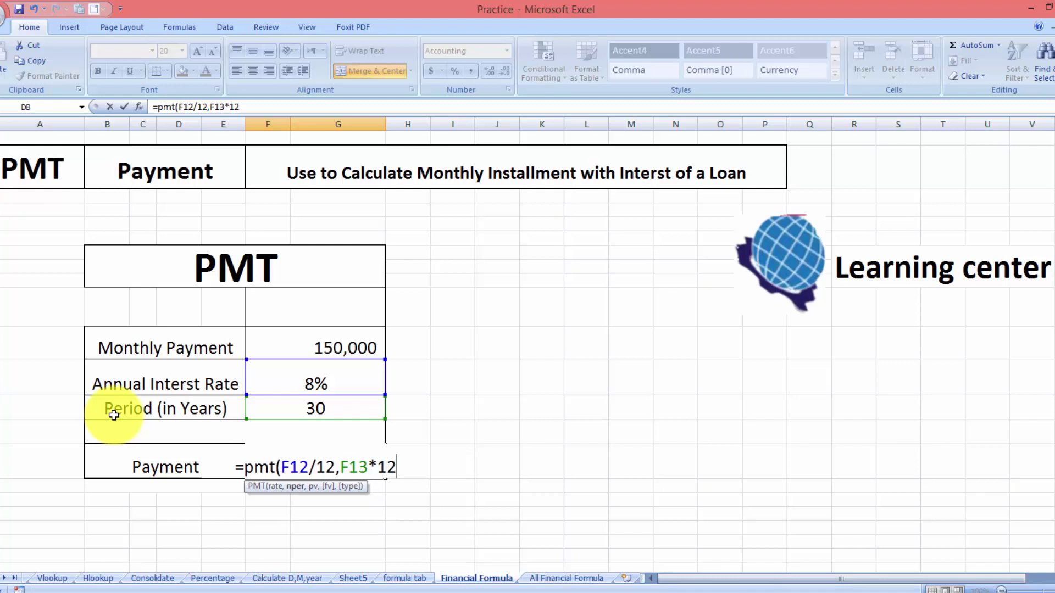
pyautogui.write(',')
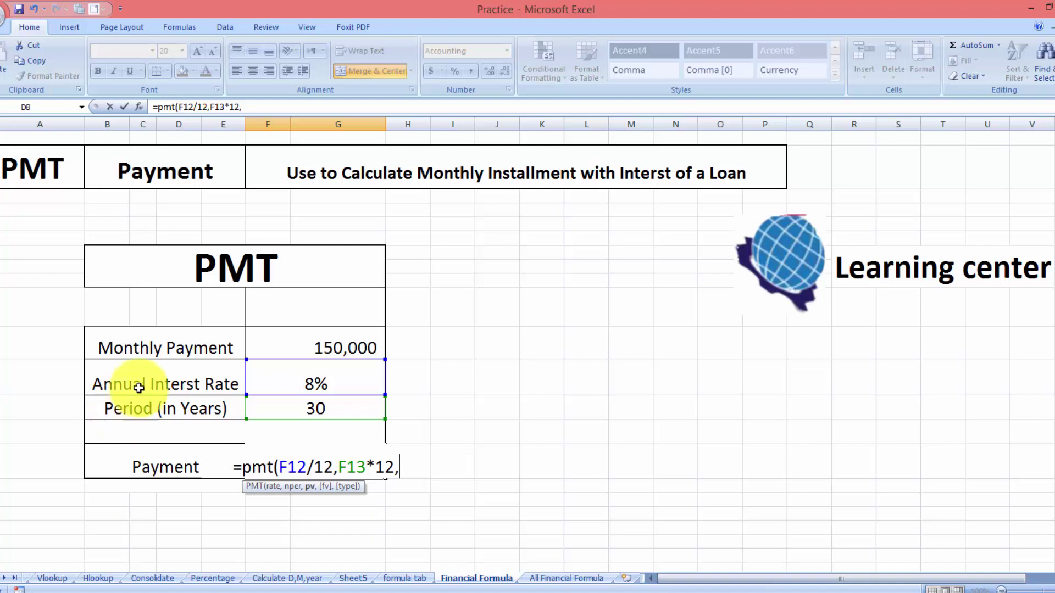
pyautogui.click(233, 337)
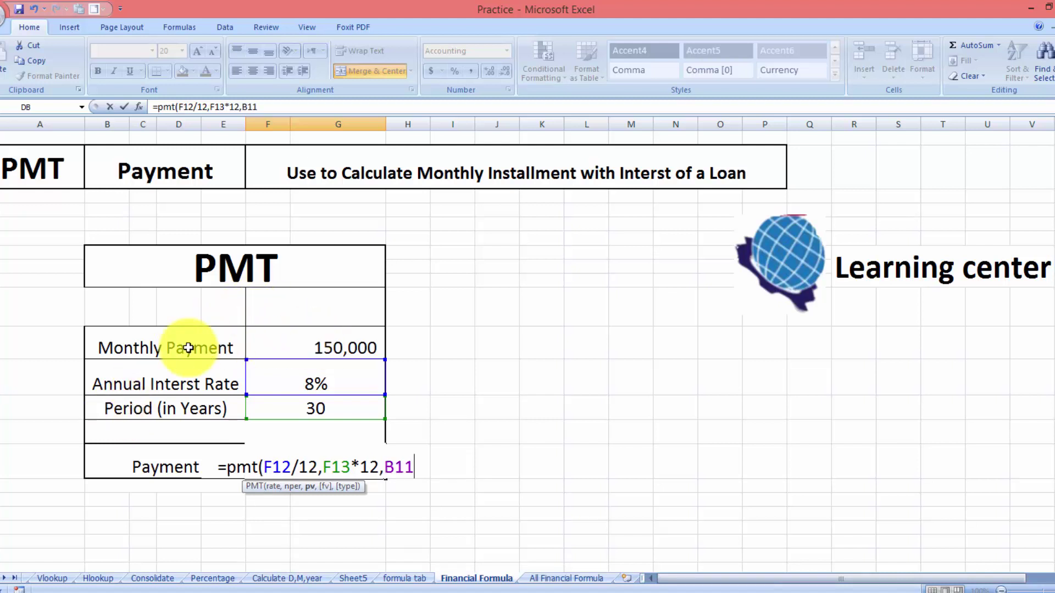
pyautogui.press('Escape')
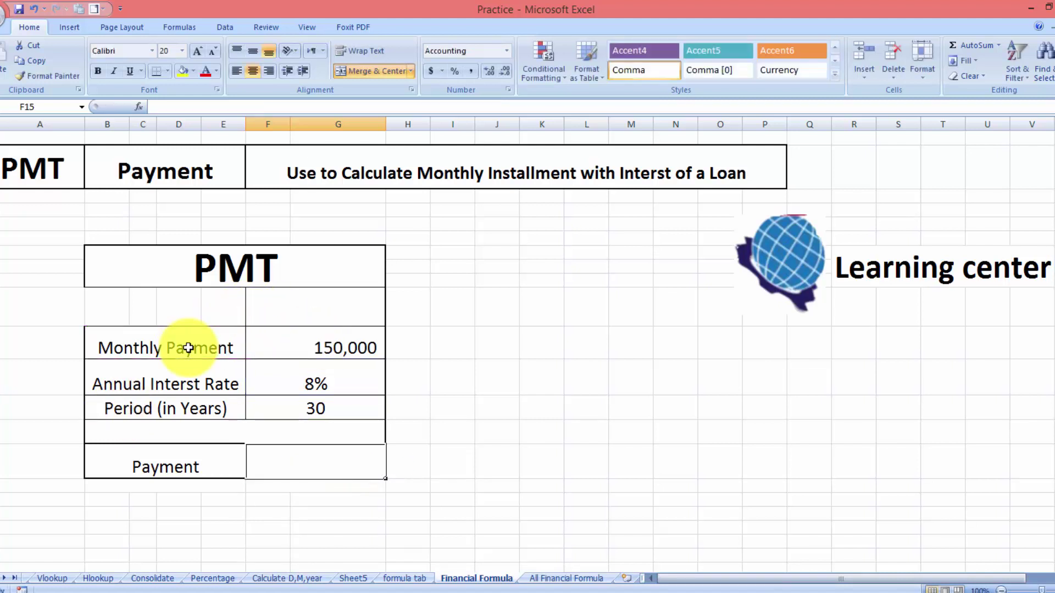
# Relabel the Monthly Payment row in the PMT table as "Loan Amount".
pyautogui.click(215, 347)
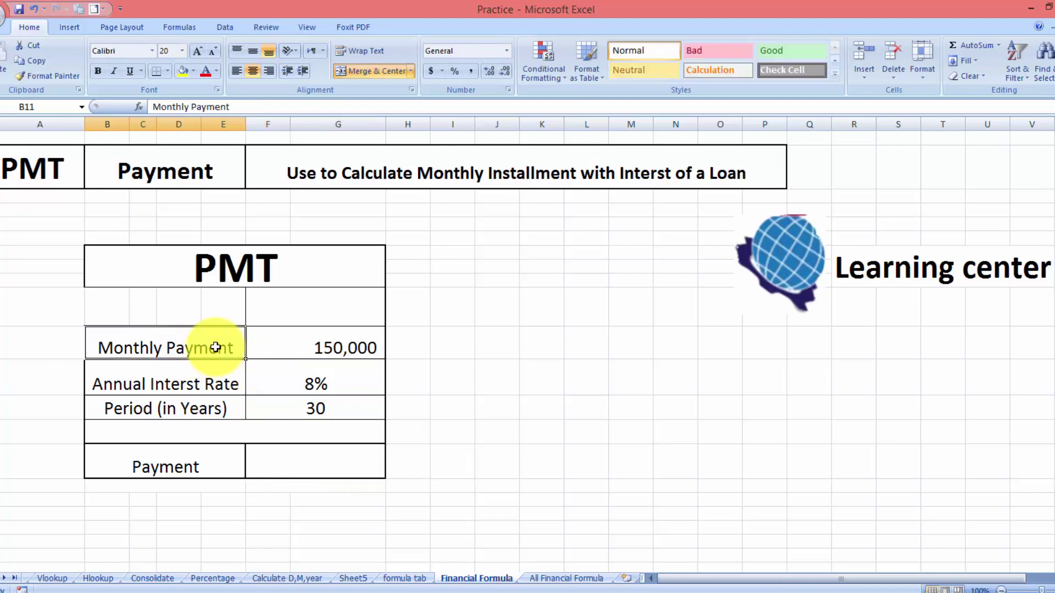
pyautogui.write('Loan A')
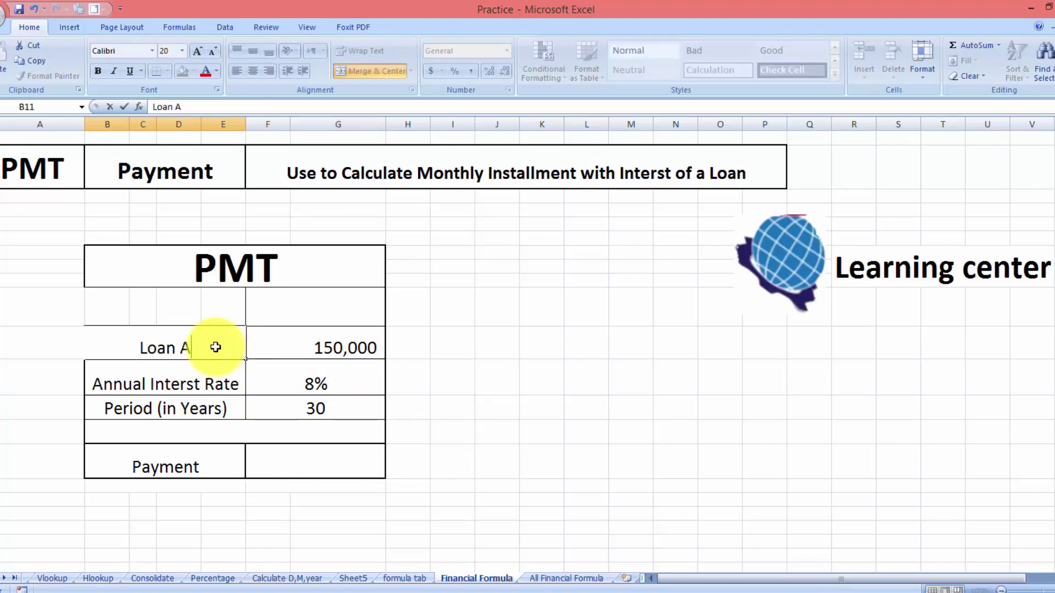
pyautogui.write('mount')
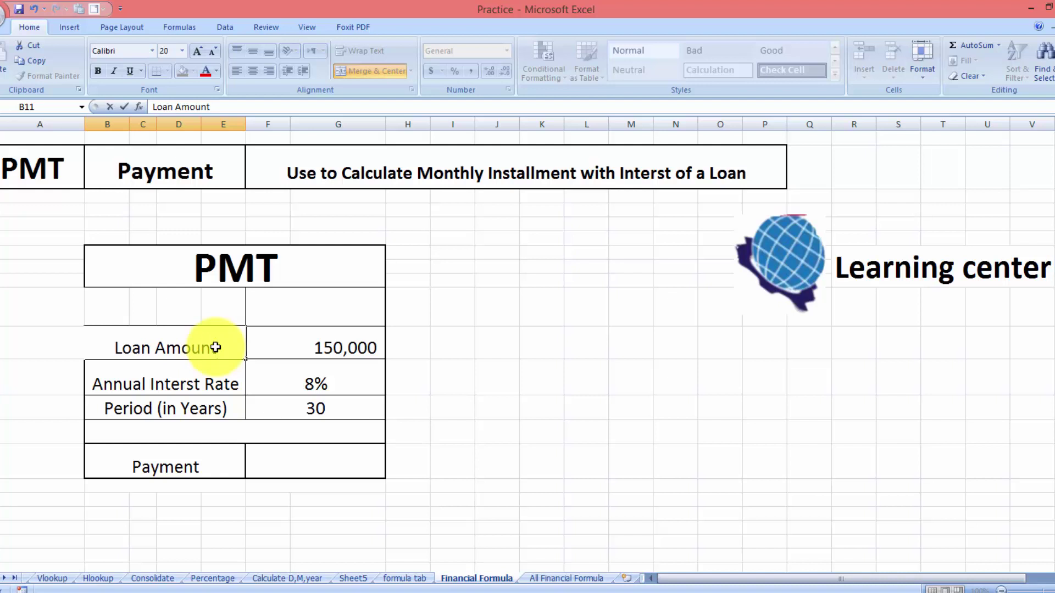
pyautogui.write('`')
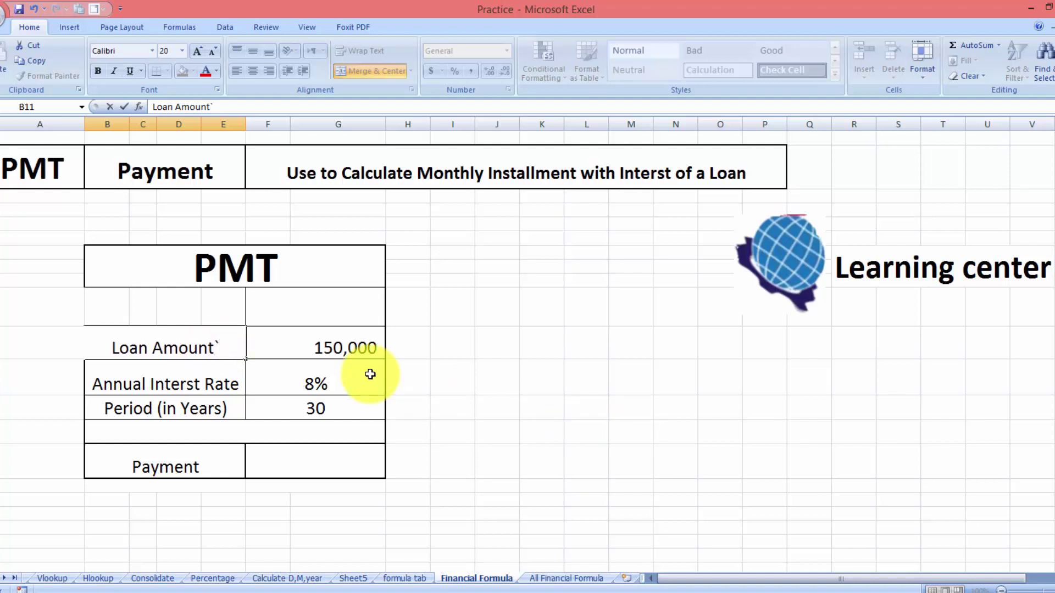
pyautogui.press('BackSpace')
pyautogui.click(491, 430)
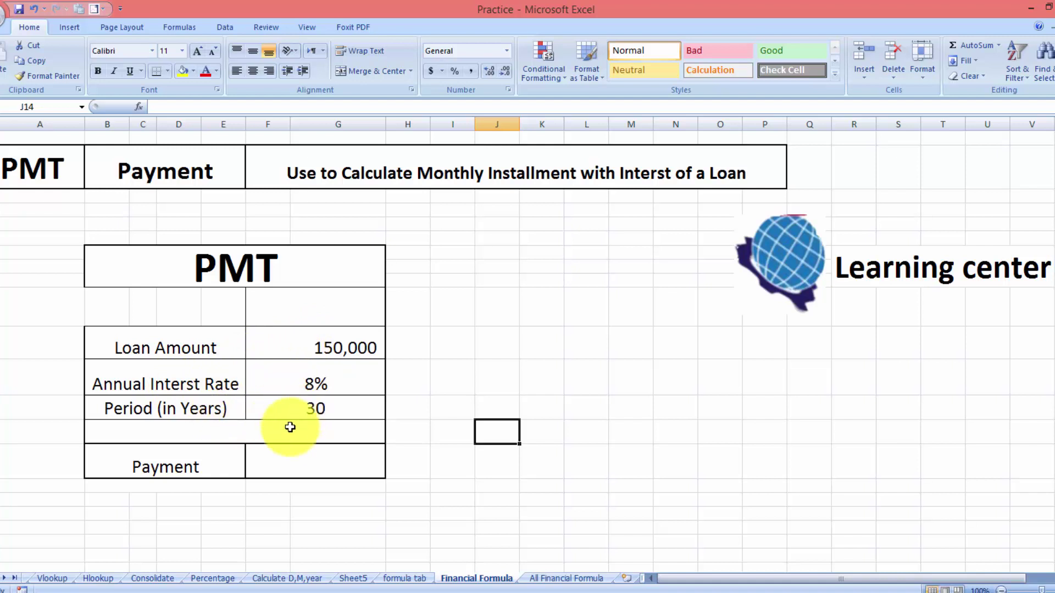
# Start a PMT formula in the Payment cell F15, using the annual interest rate divided by 12 (F12/12) as the rate.
pyautogui.click(284, 451)
pyautogui.write('=')
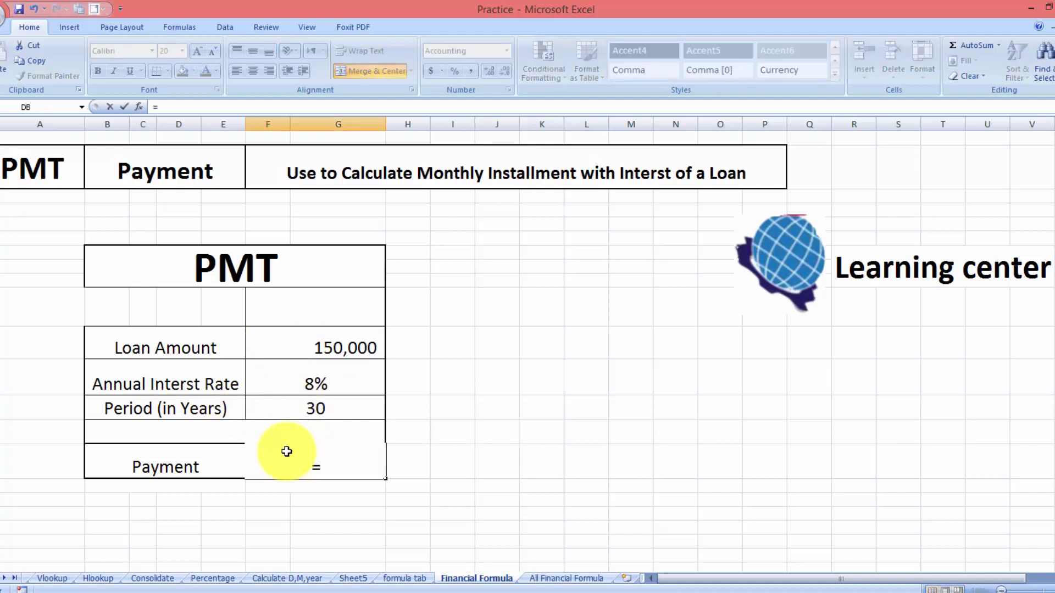
pyautogui.write('pmt')
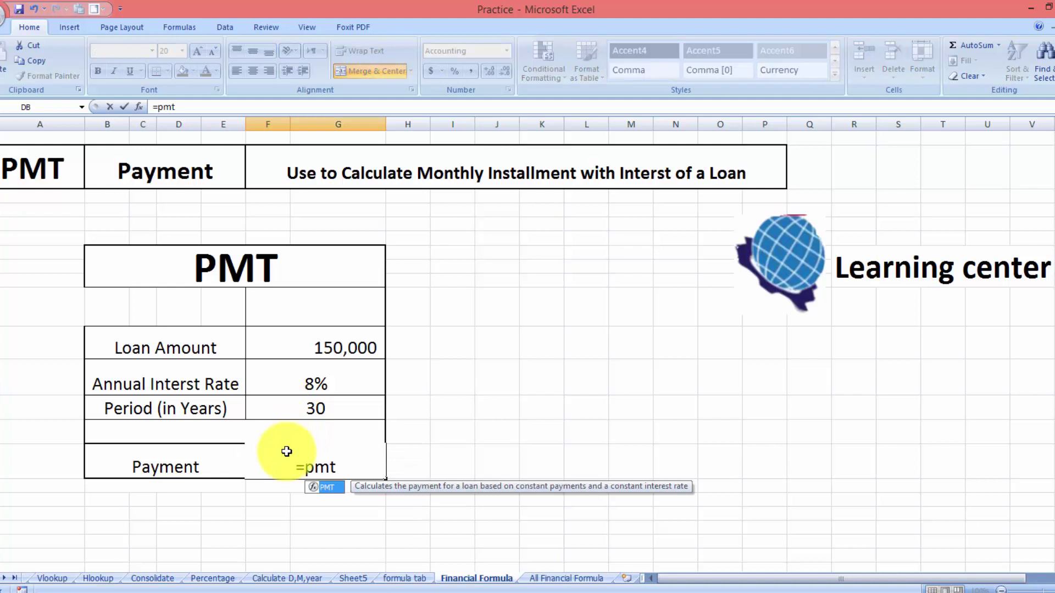
pyautogui.write('(')
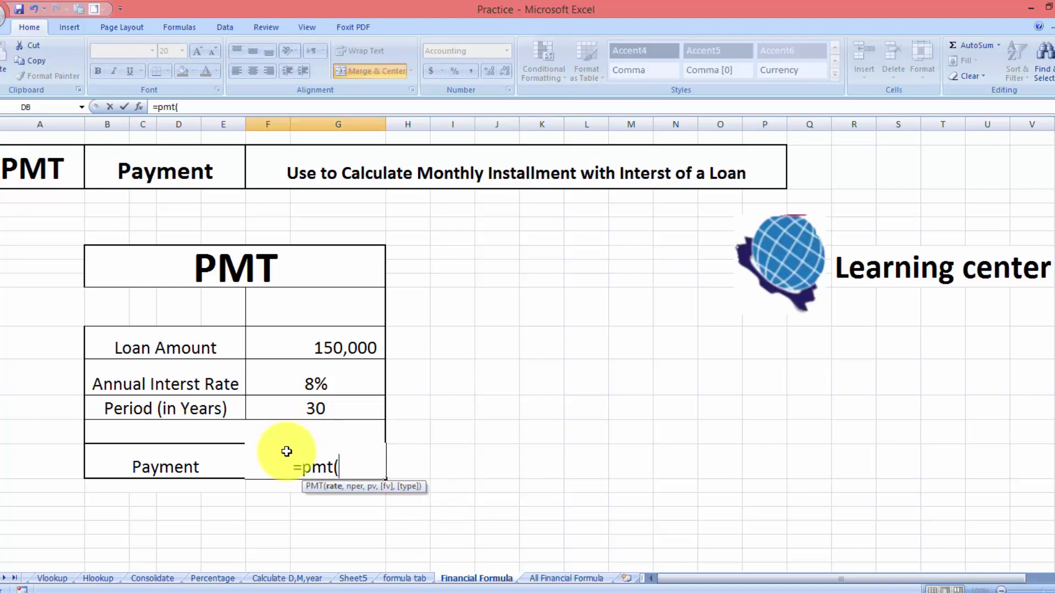
pyautogui.click(315, 375)
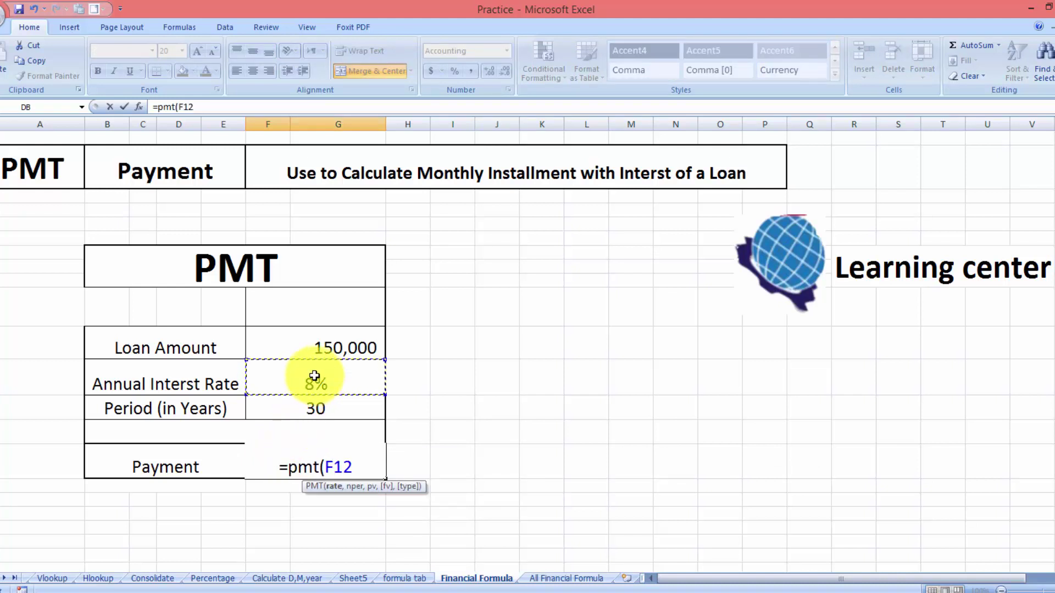
pyautogui.write('/12,')
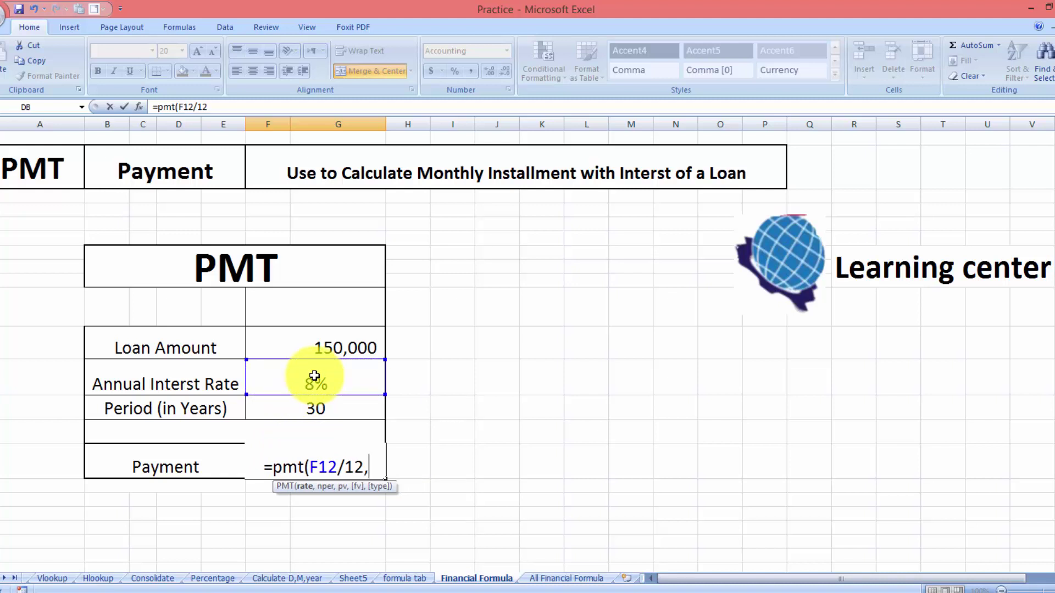
# Complete the PMT formula with the period times 12 (F13*12) and the loan amount F11, and format the result with the Comma style.
pyautogui.click(318, 406)
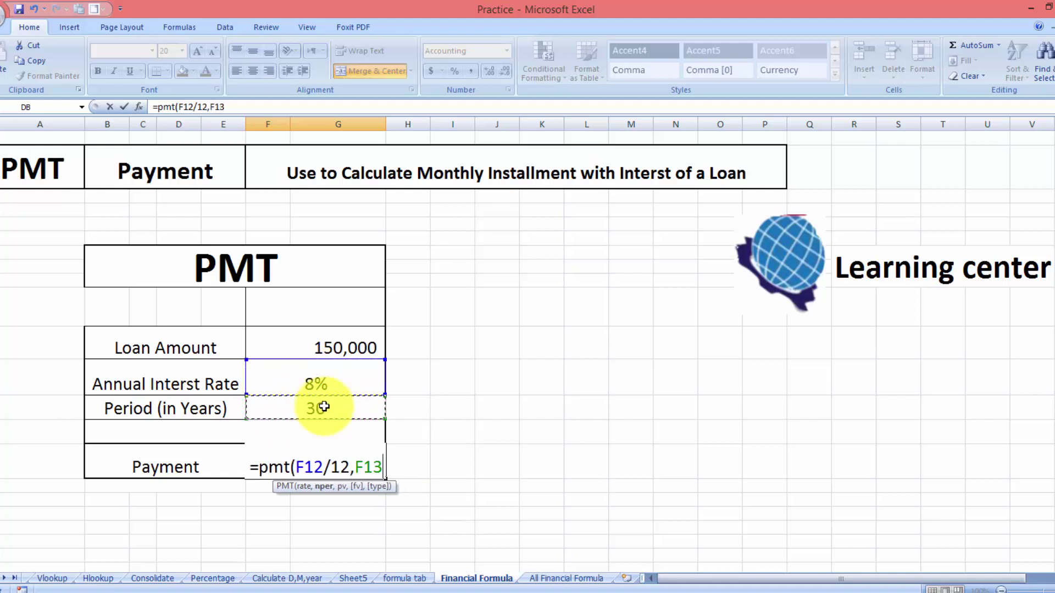
pyautogui.write('*1')
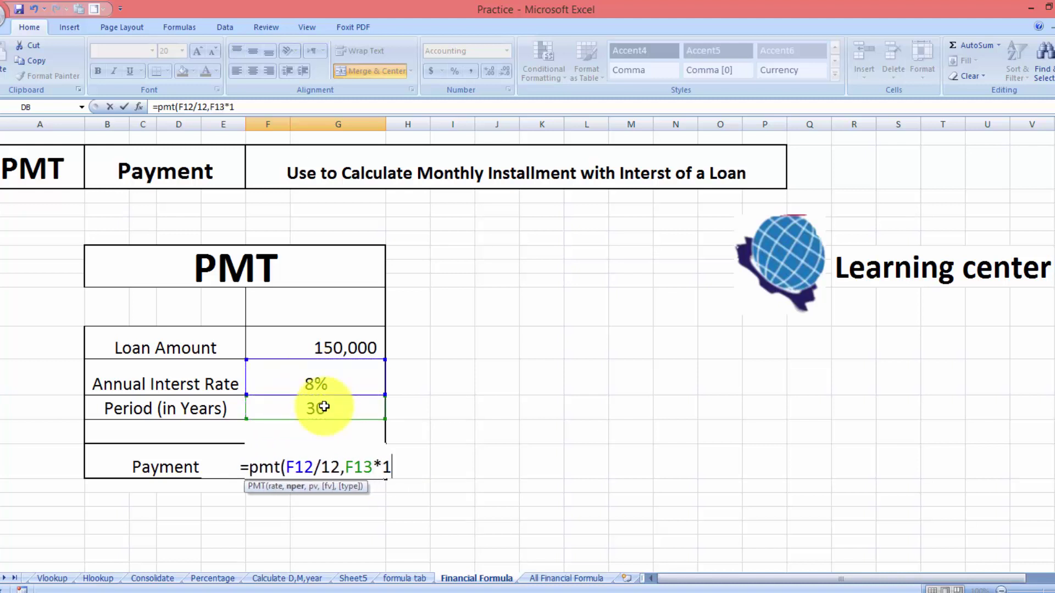
pyautogui.write('2')
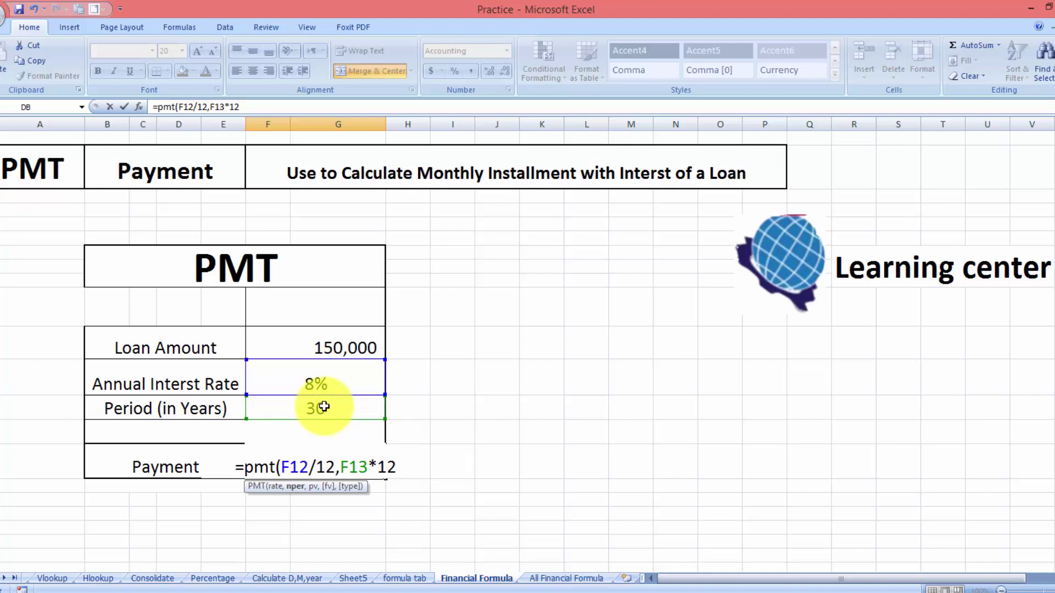
pyautogui.write(',')
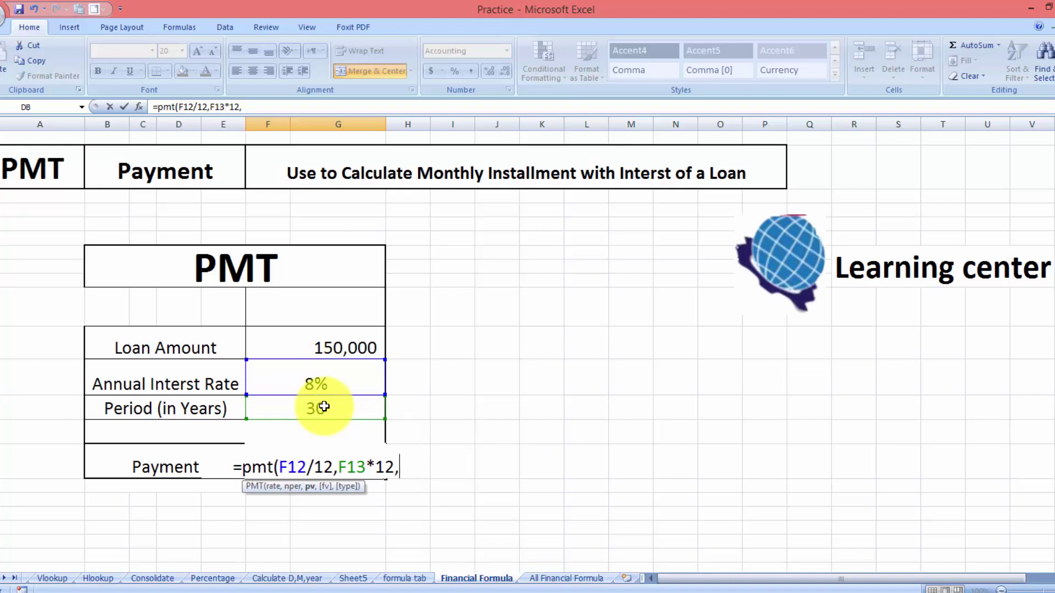
pyautogui.click(354, 335)
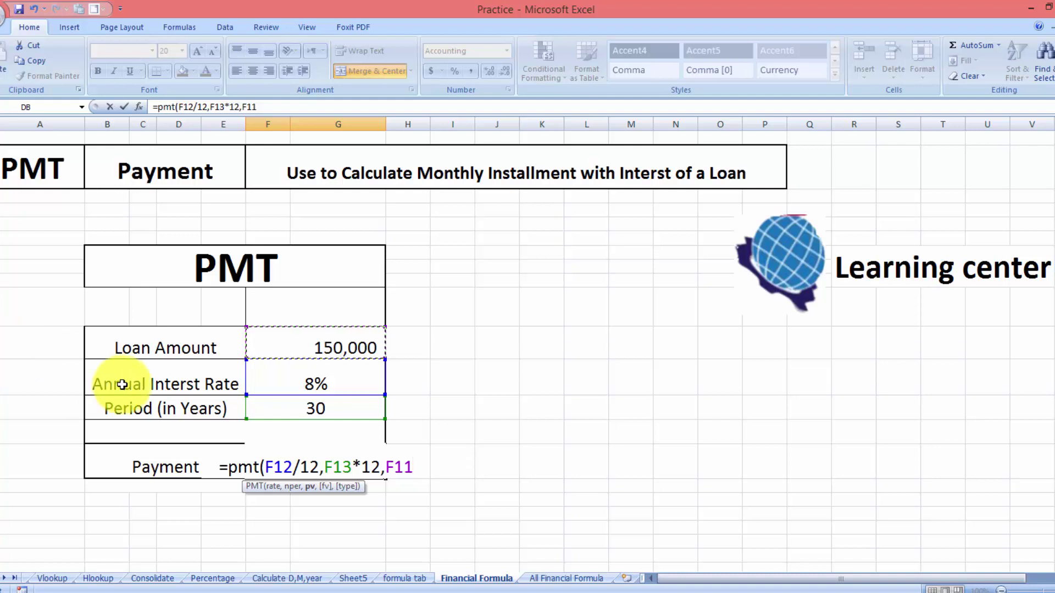
pyautogui.write(')')
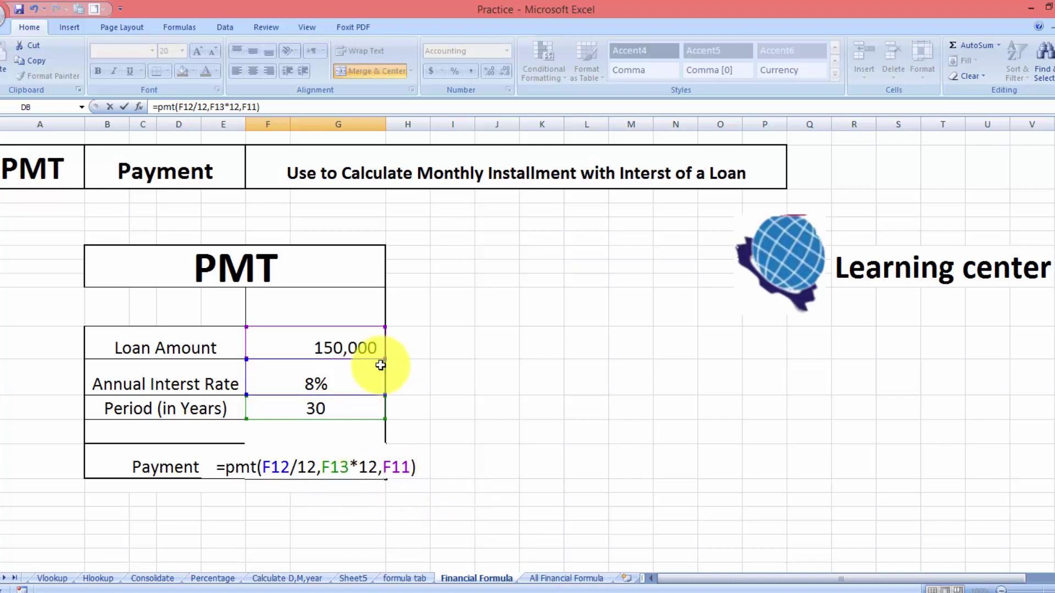
pyautogui.press('Return')
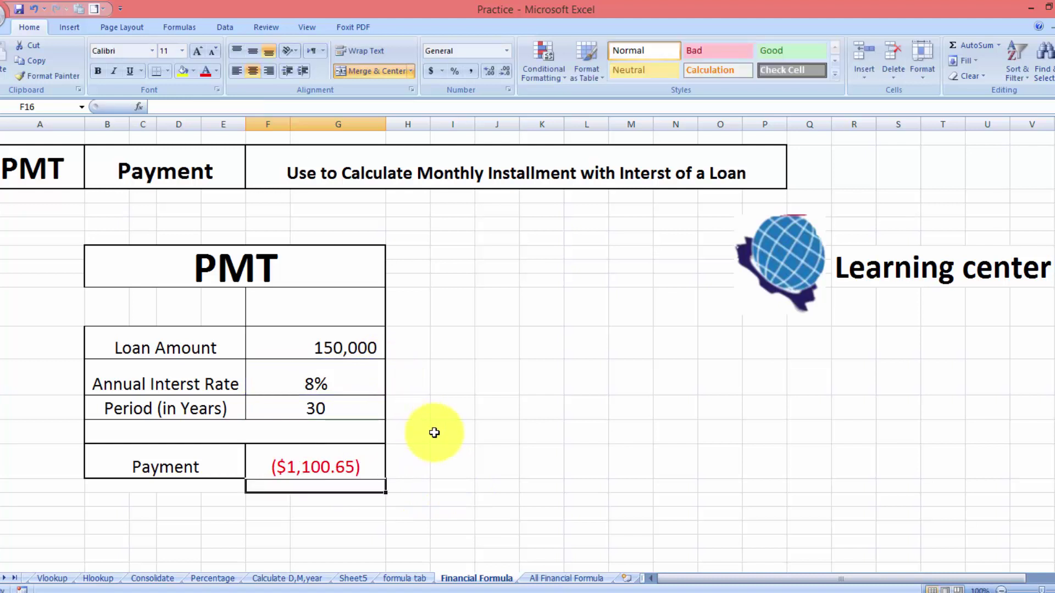
pyautogui.click(343, 455)
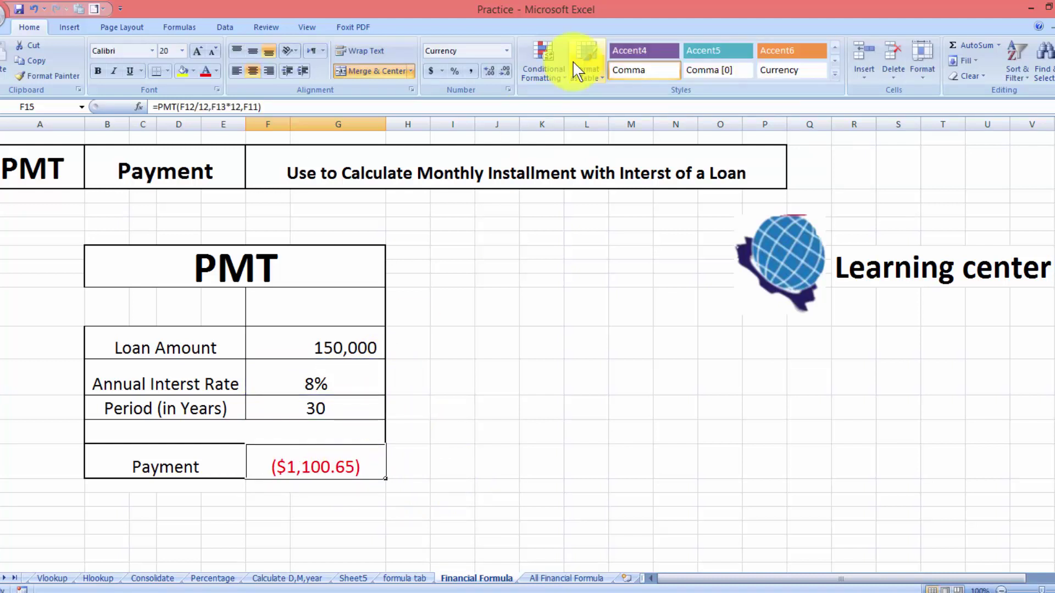
pyautogui.click(471, 71)
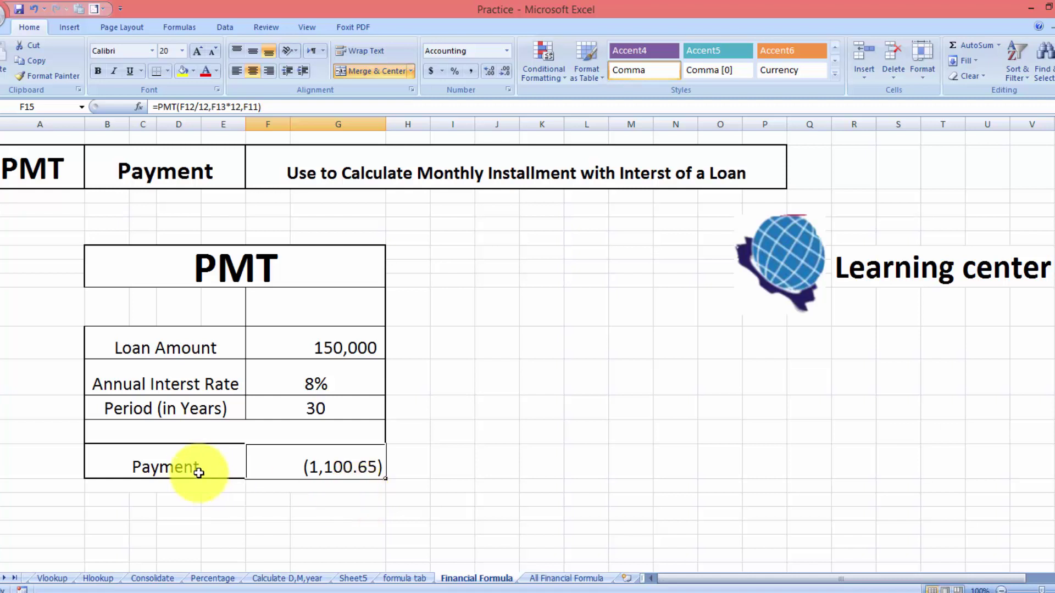
# Change the Payment label in B15 of the PMT table to "Monthly Installment".
pyautogui.doubleClick(214, 464)
pyautogui.moveTo(182, 463); pyautogui.dragTo(5, 455)
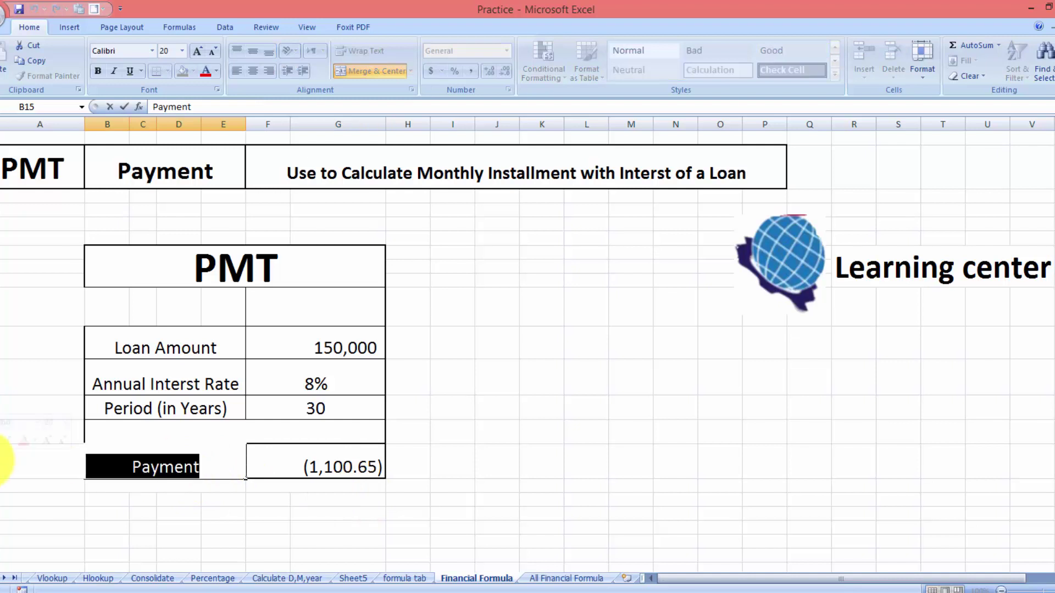
pyautogui.write('Mont')
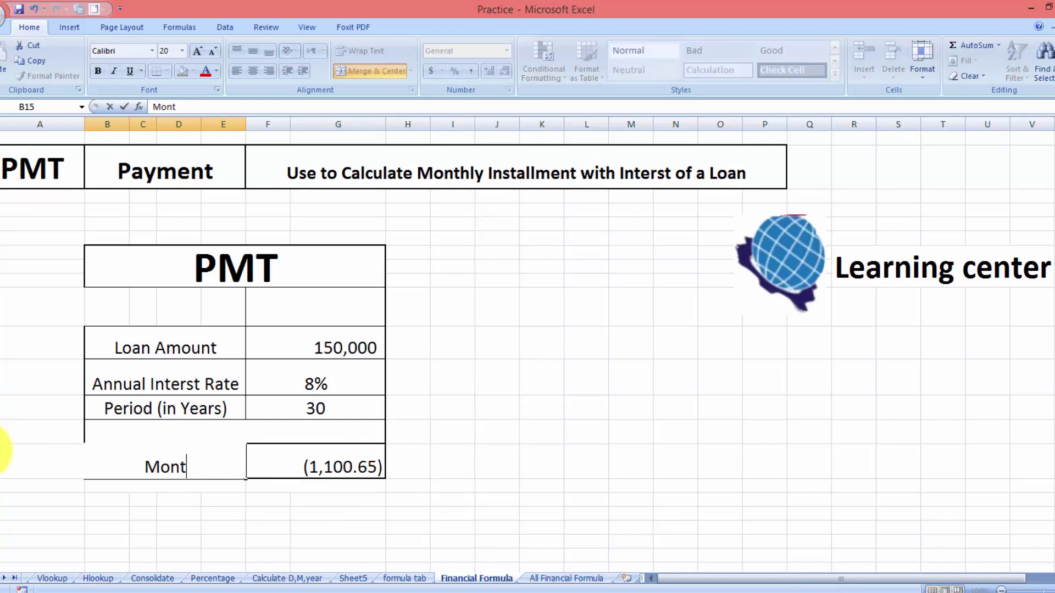
pyautogui.write('hly Ins')
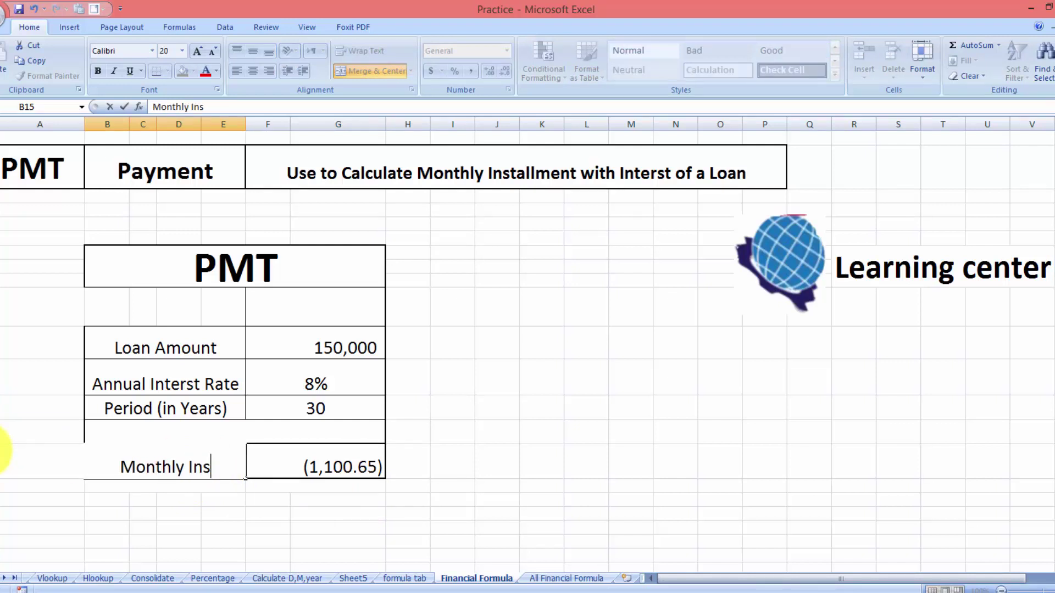
pyautogui.write('tallment')
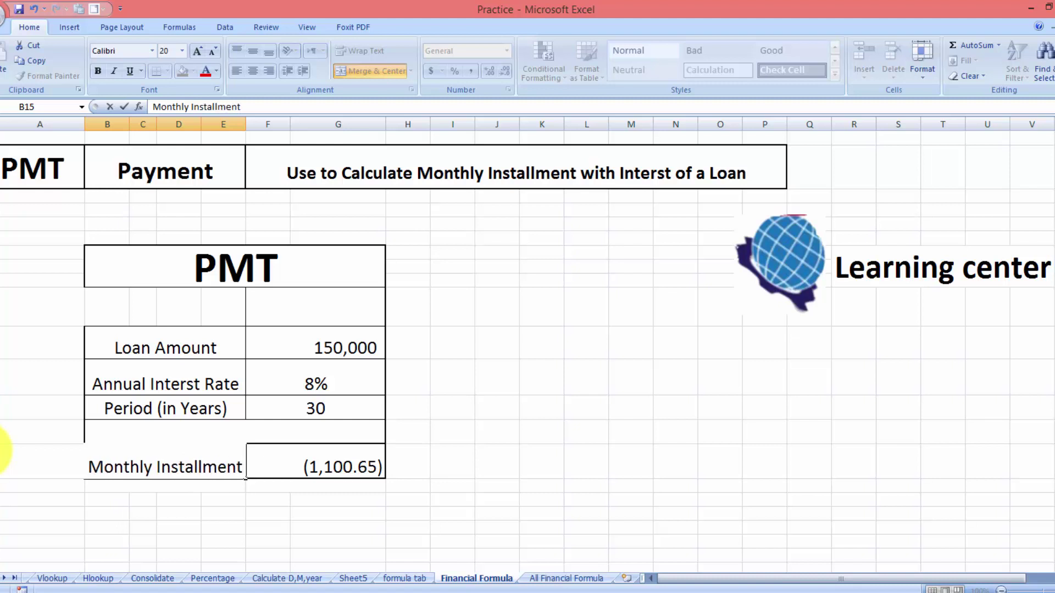
pyautogui.press('Tab')
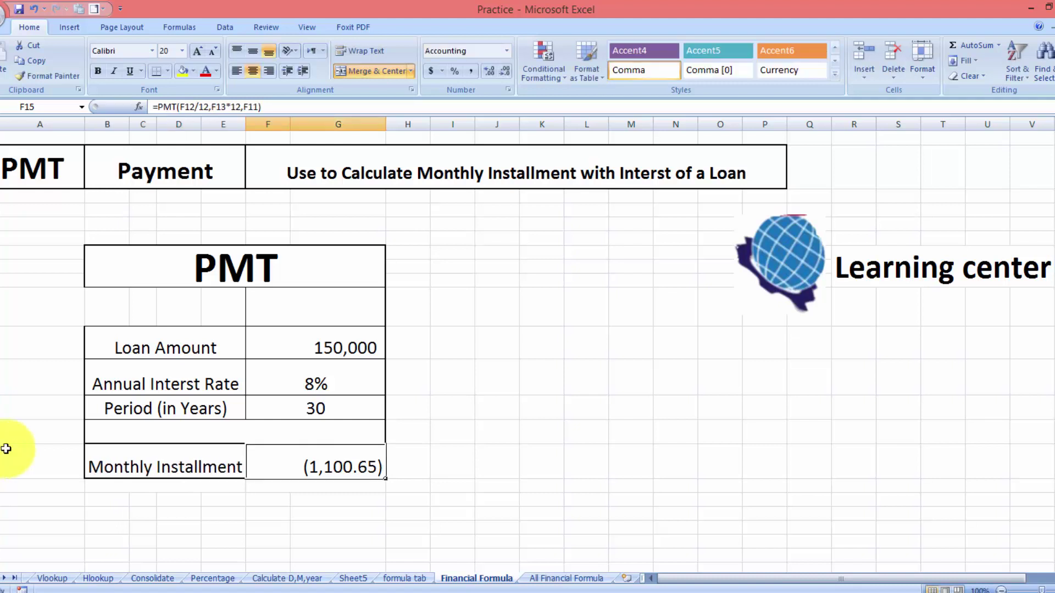
pyautogui.click(500, 433)
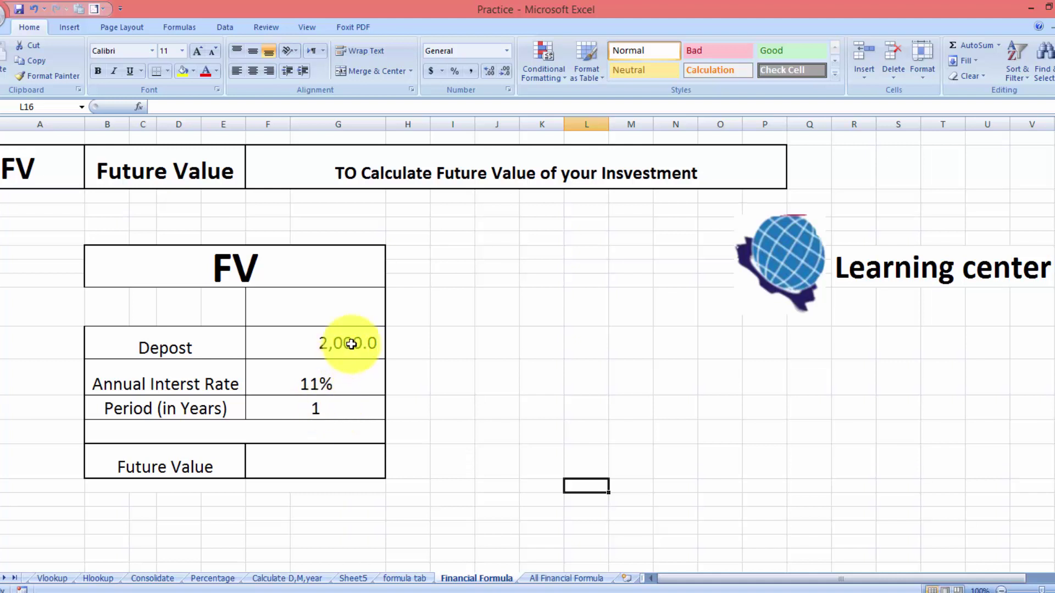
# Start an FV formula in the Future Value cell F15, with the annual interest rate F12 as rate and F13 as the number of periods.
pyautogui.click(309, 457)
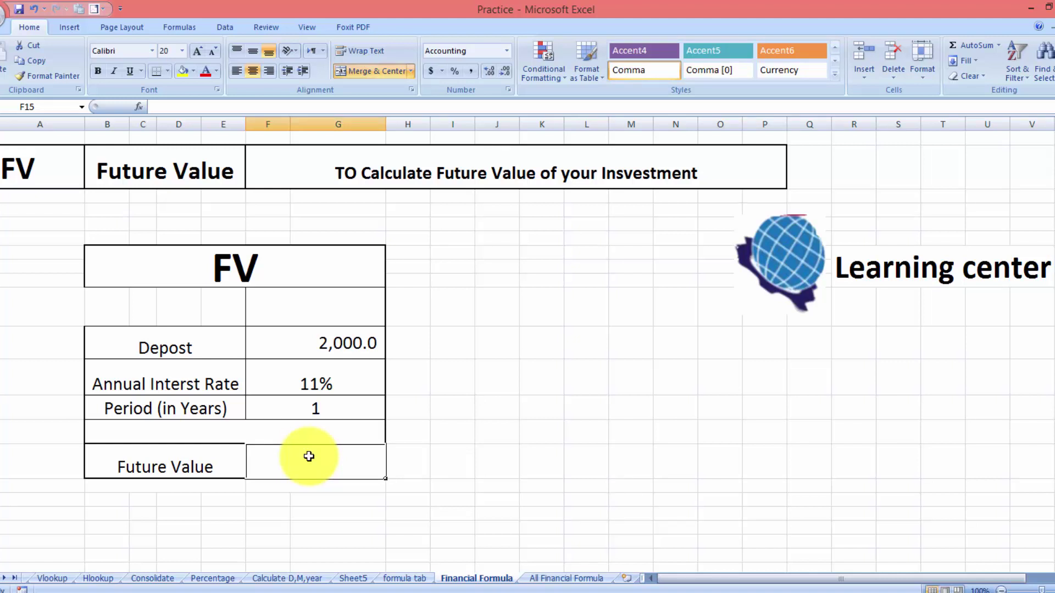
pyautogui.write('=FV(')
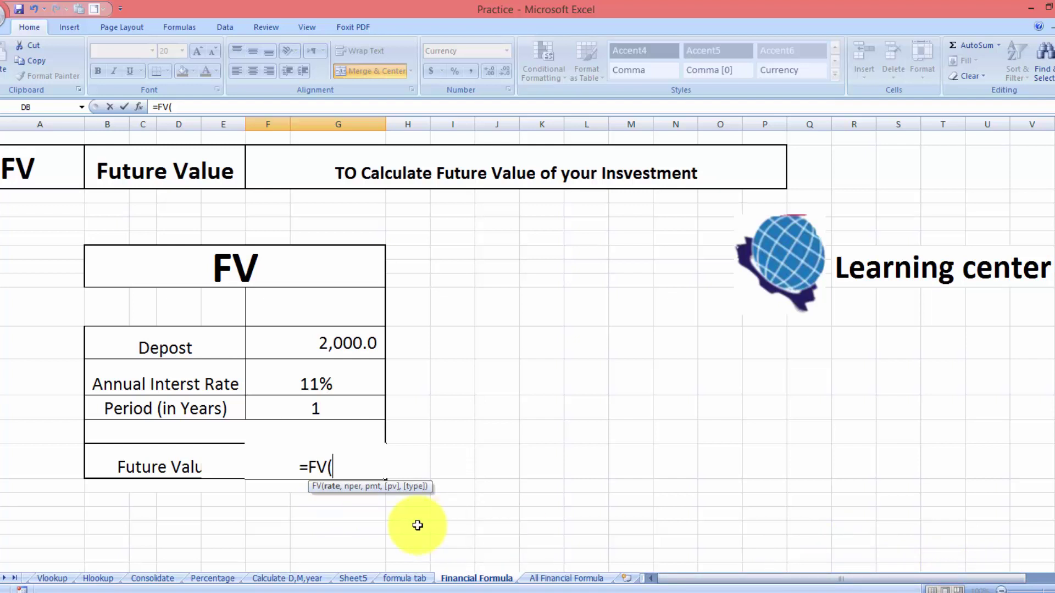
pyautogui.click(332, 388)
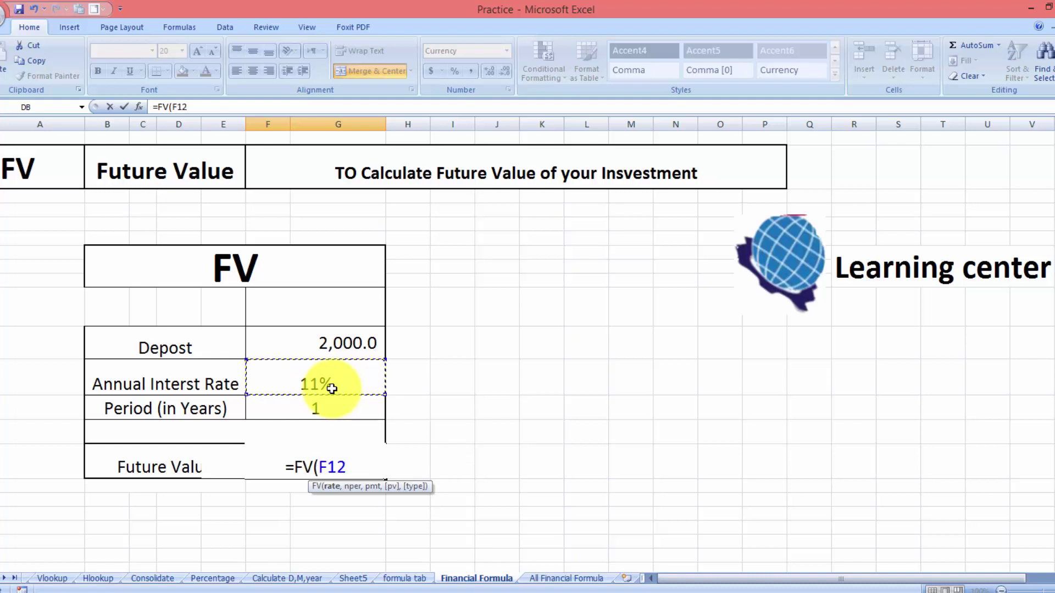
pyautogui.write(',')
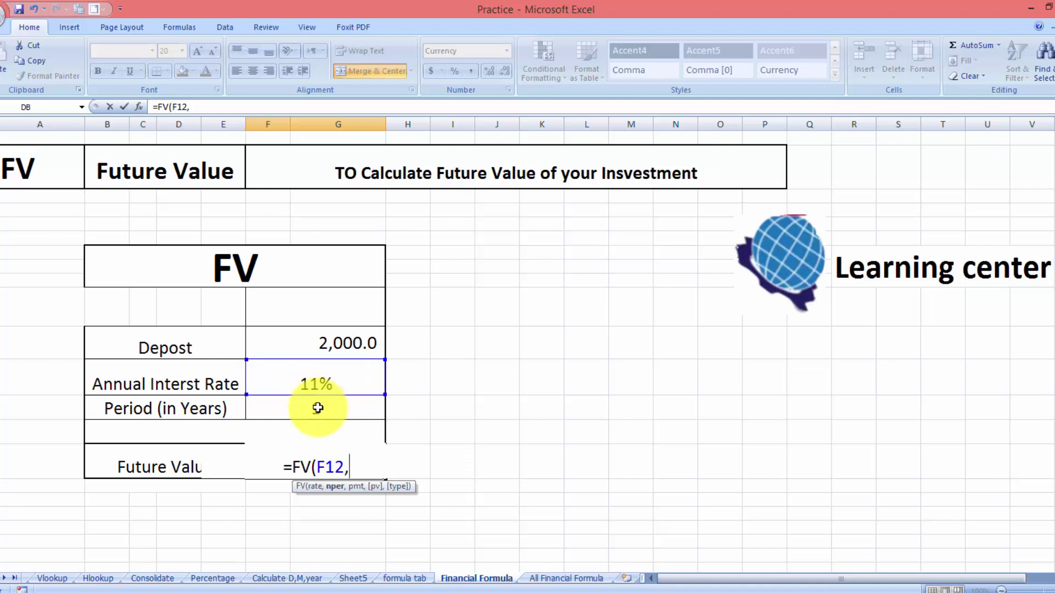
pyautogui.click(318, 408)
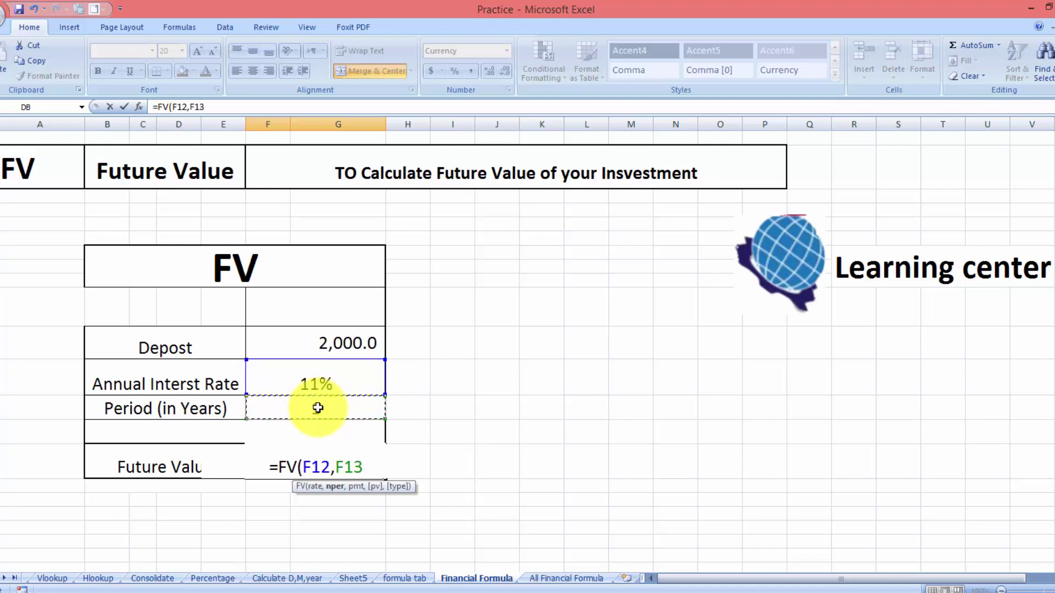
pyautogui.write(',')
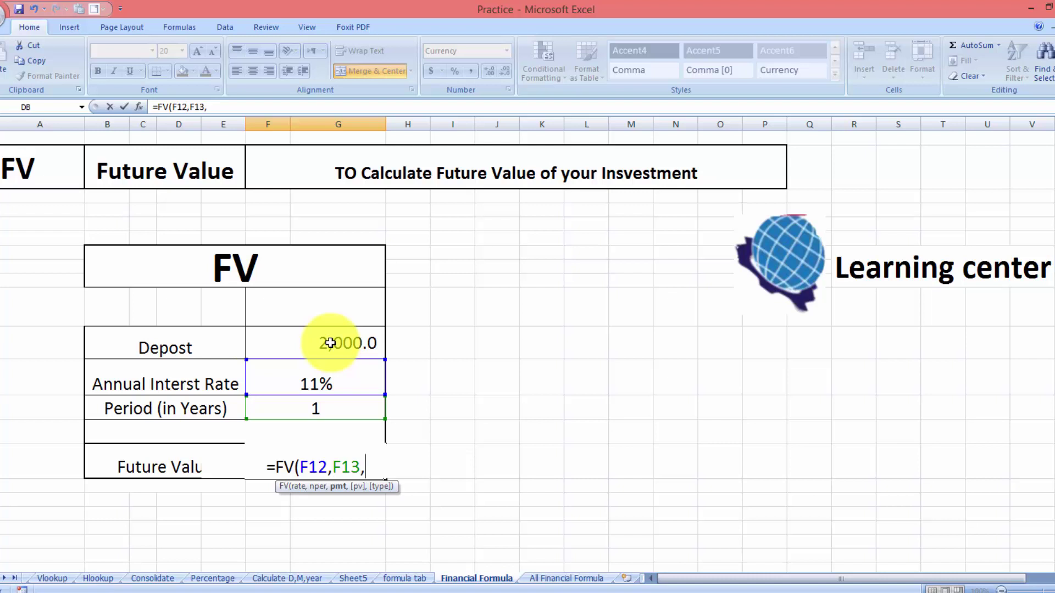
# Complete the FV formula with the deposit F11 as payment, 0 as present value and 1 as type, and format the result with the Comma style.
pyautogui.click(329, 343)
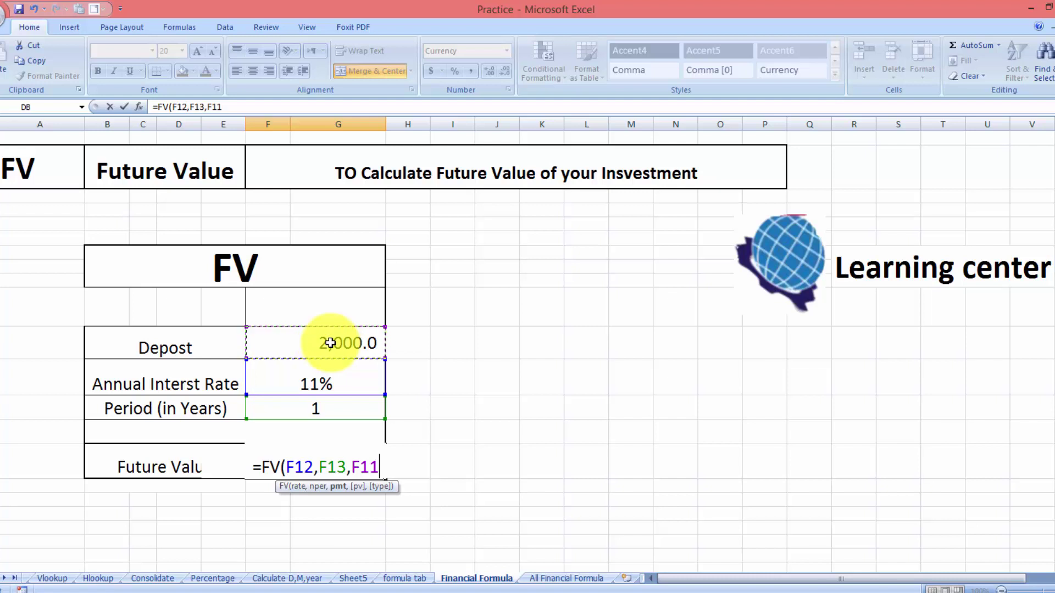
pyautogui.write(',')
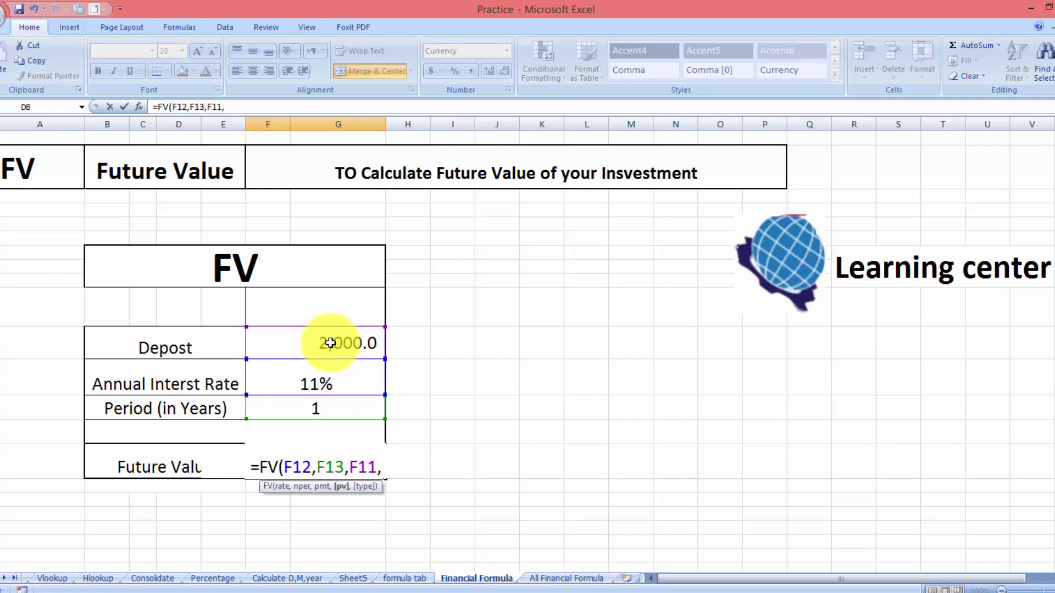
pyautogui.write('0')
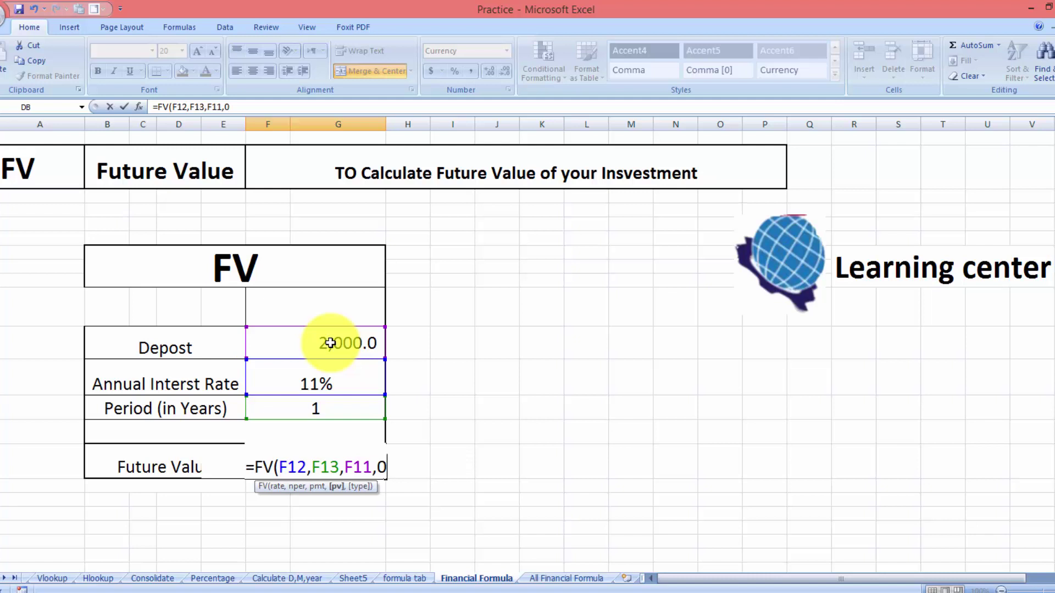
pyautogui.write(',')
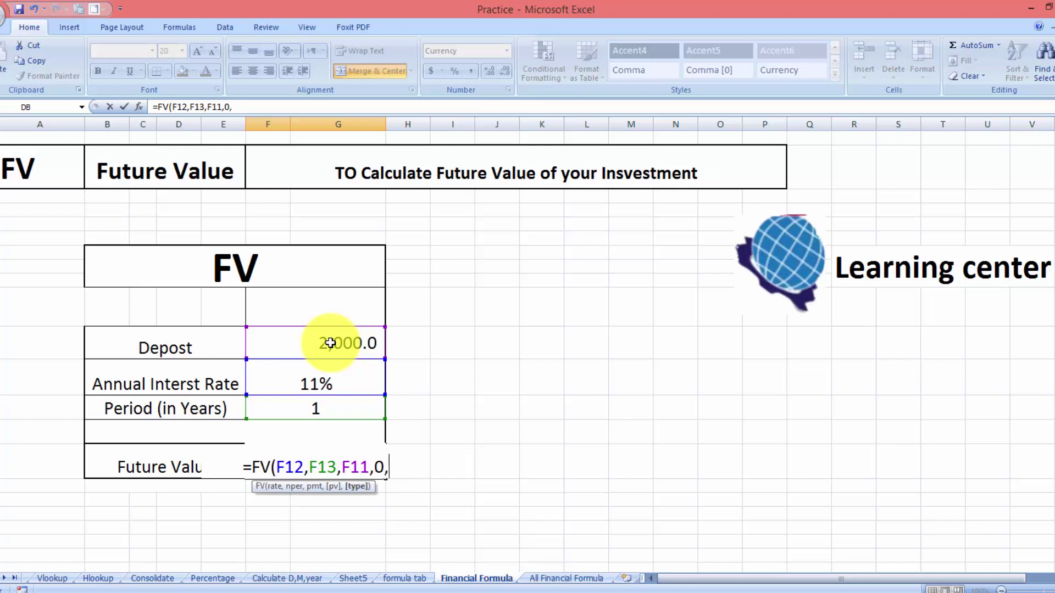
pyautogui.write('1')
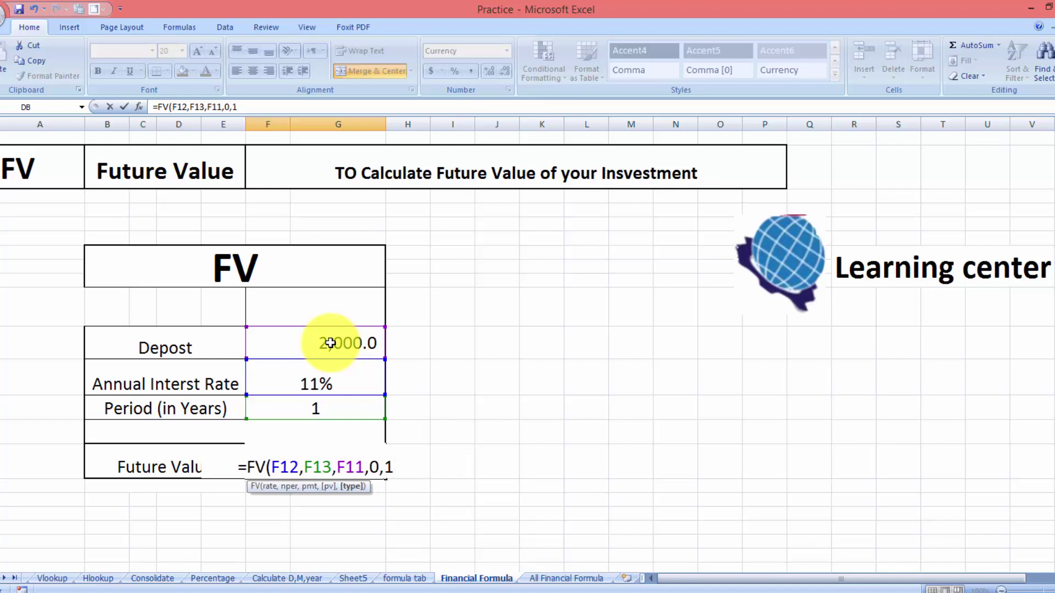
pyautogui.write(')')
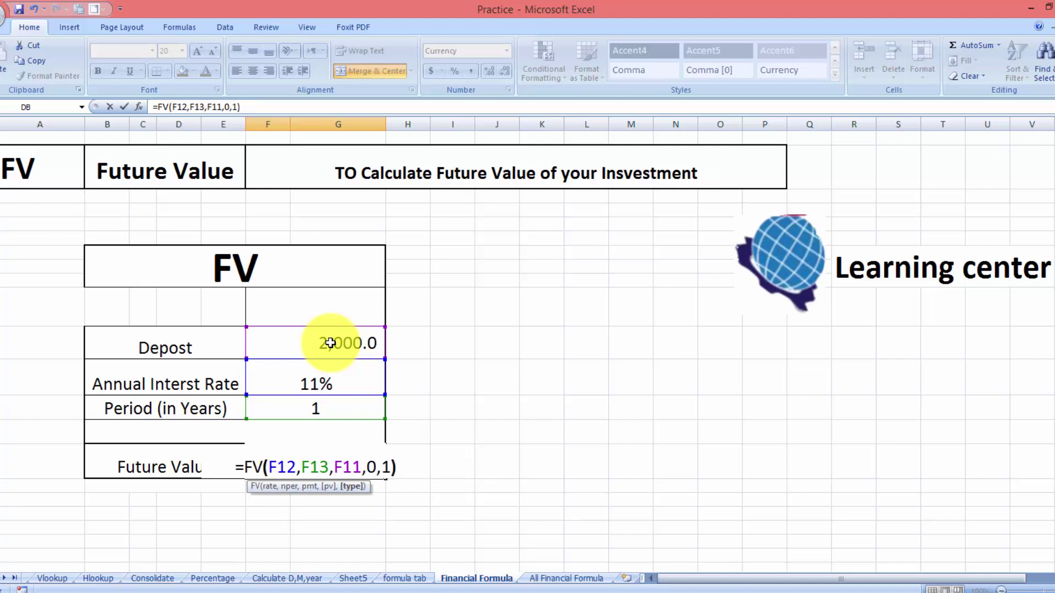
pyautogui.press('Return')
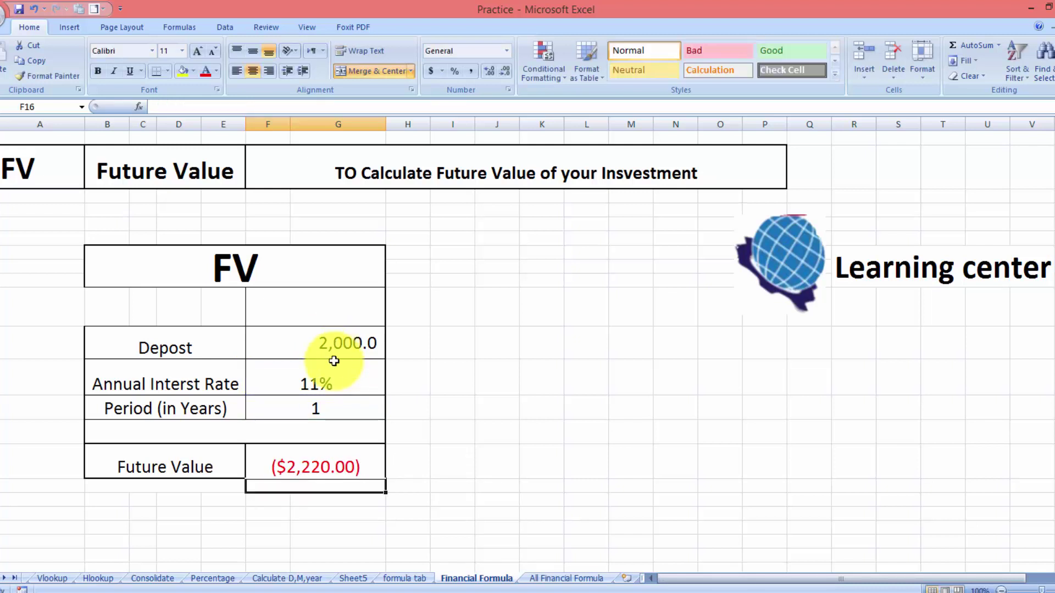
pyautogui.click(343, 466)
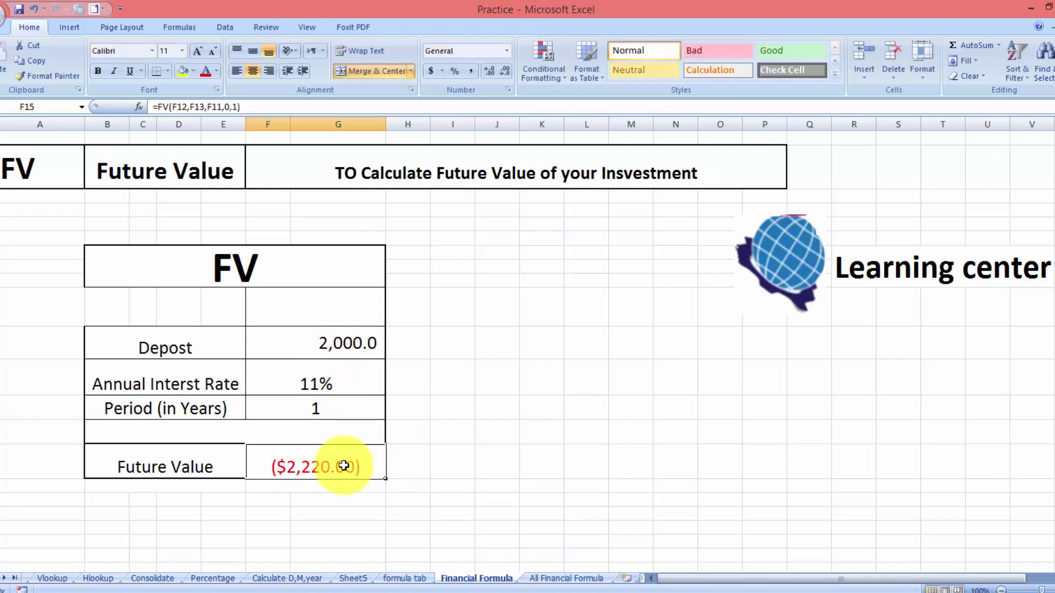
pyautogui.click(473, 72)
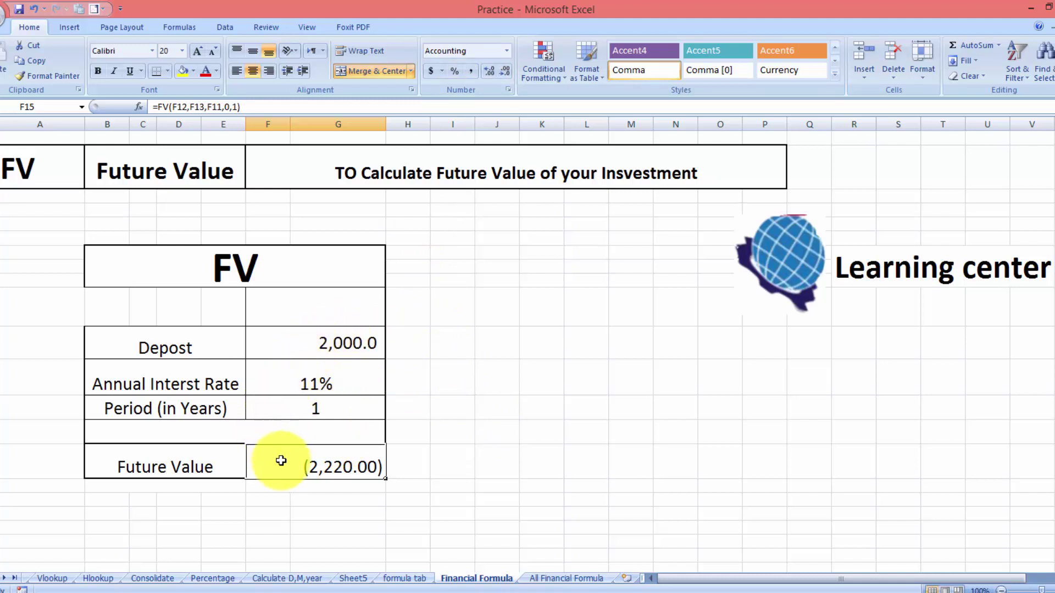
# Change the deposit label in B11 of the FV table to "Loan".
pyautogui.click(221, 337)
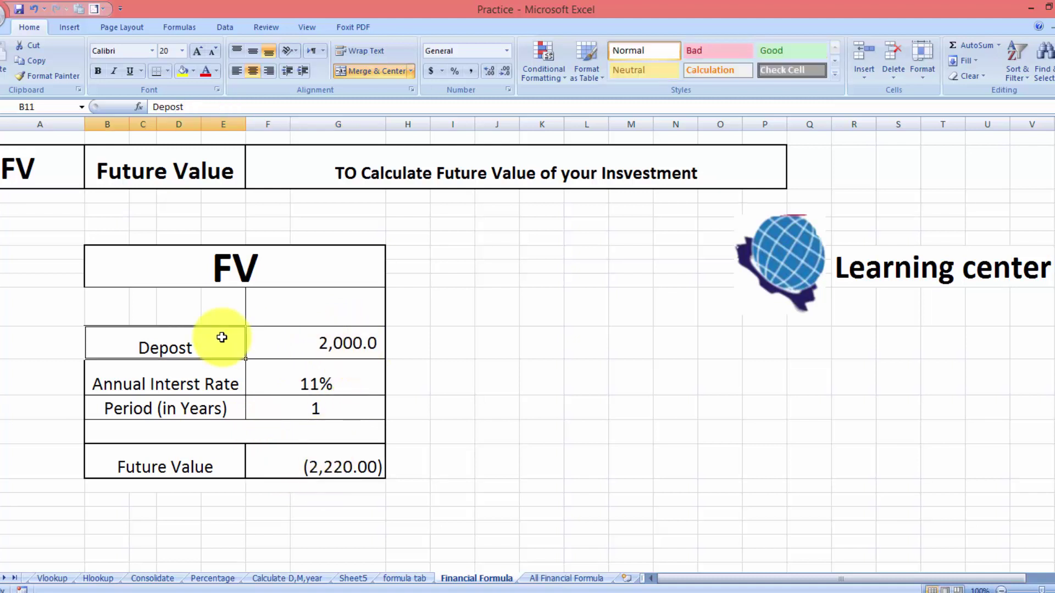
pyautogui.write('Loan')
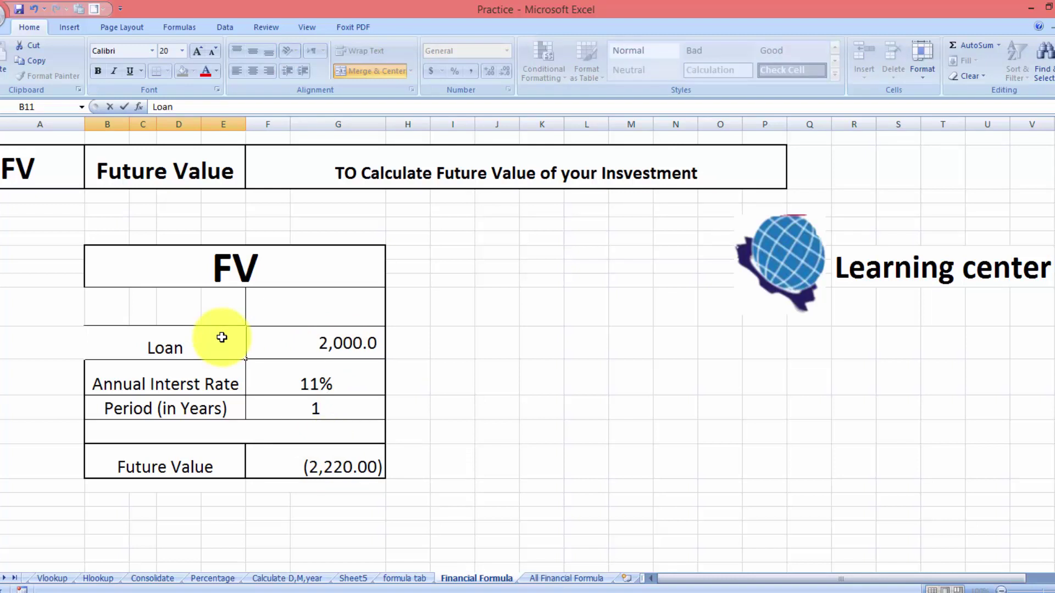
pyautogui.press('Tab')
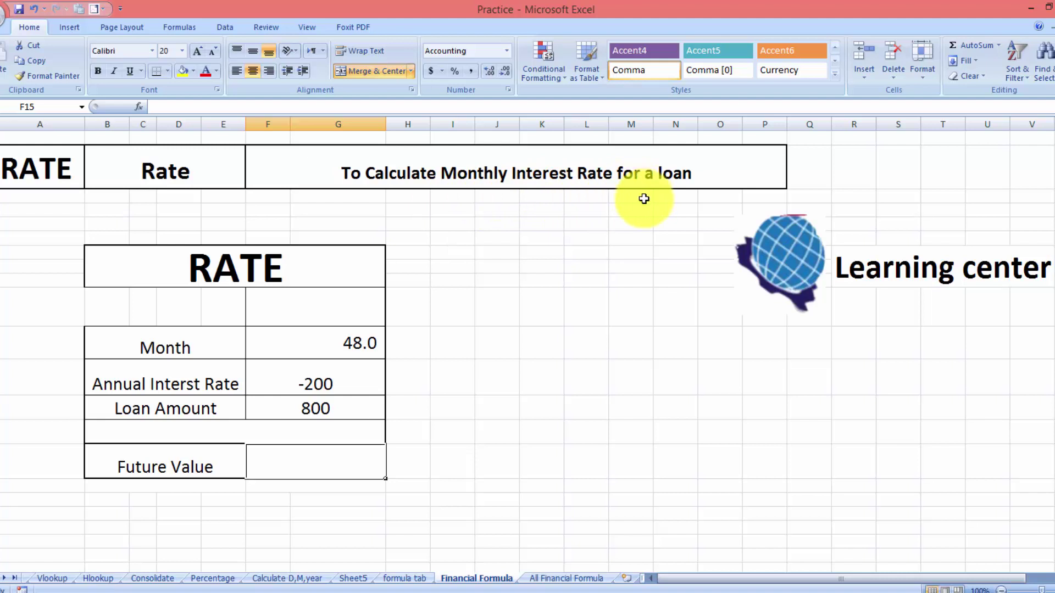
# Set the Loan Amount in F13 of the RATE table to 8000 and show the Month value in F11 without decimals.
pyautogui.click(331, 412)
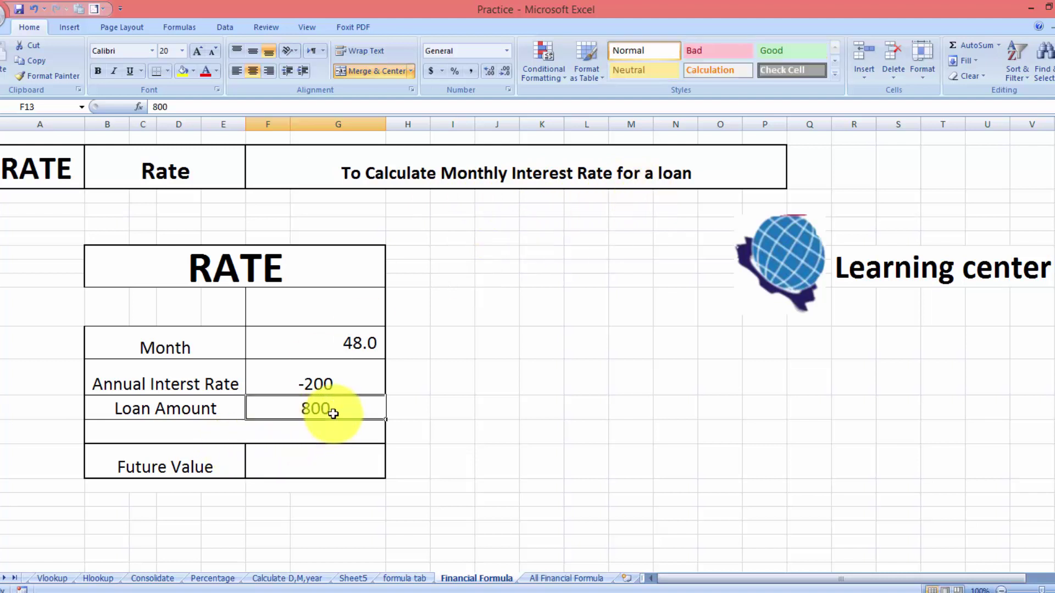
pyautogui.doubleClick(334, 409)
pyautogui.write('0')
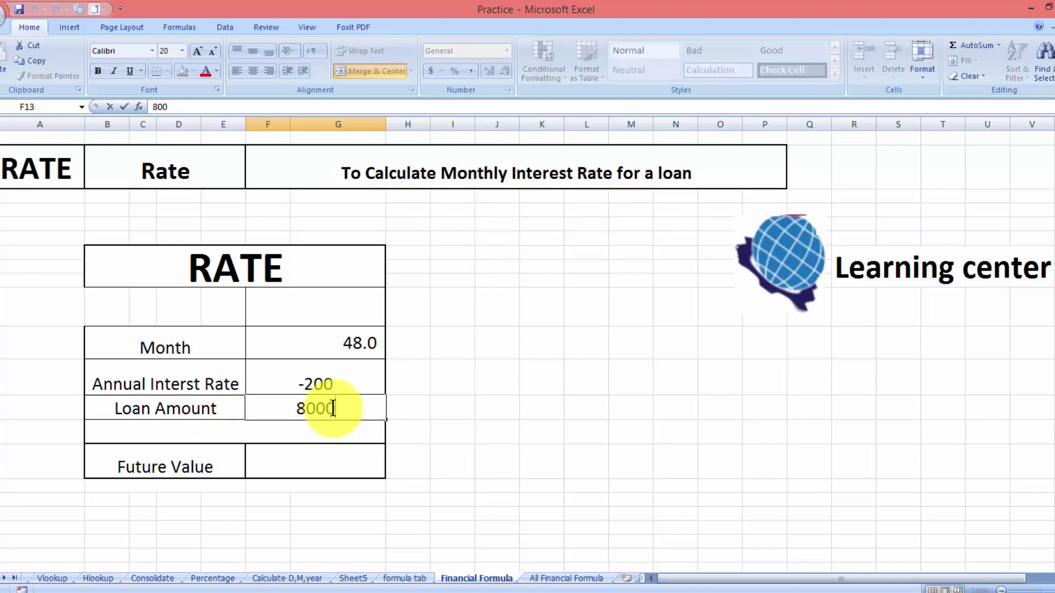
pyautogui.press('Tab')
pyautogui.click(495, 455)
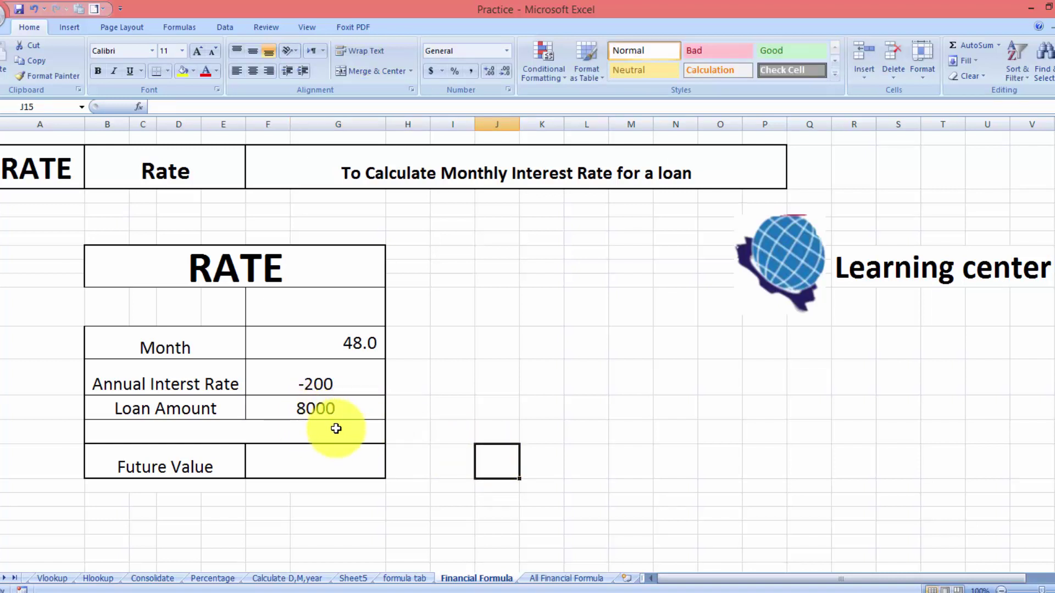
pyautogui.click(358, 342)
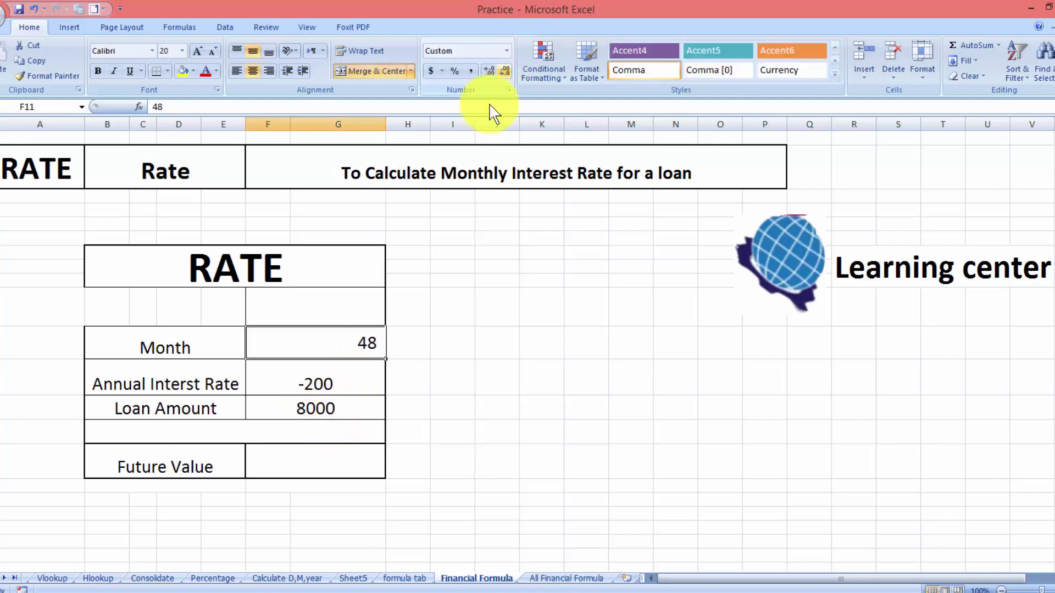
pyautogui.click(511, 338)
pyautogui.click(330, 350)
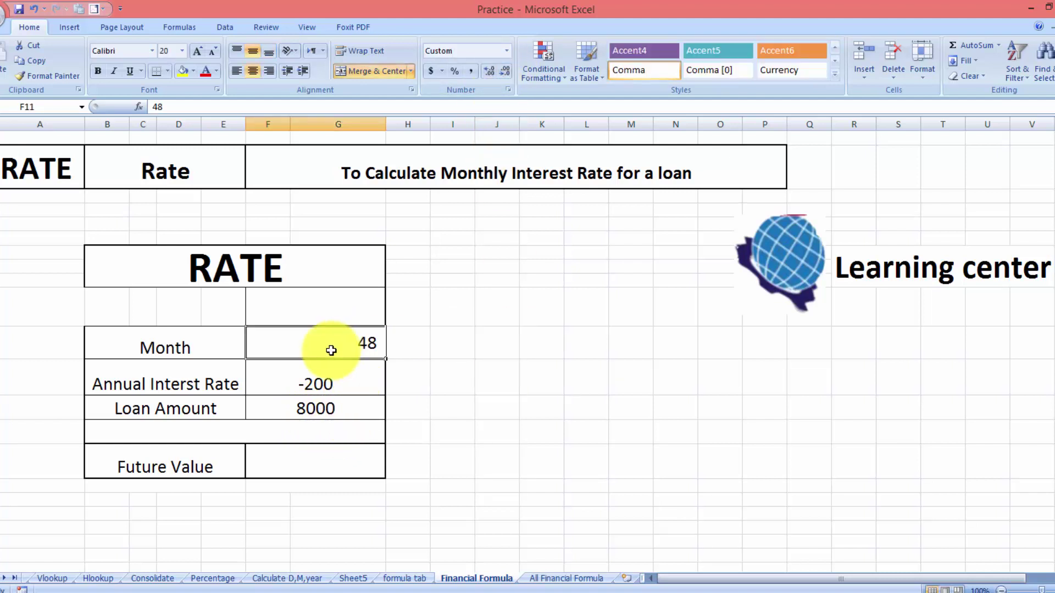
# Change the RATE table's label in B11 to "Months" and the one in B12 to "Payments".
pyautogui.doubleClick(201, 350)
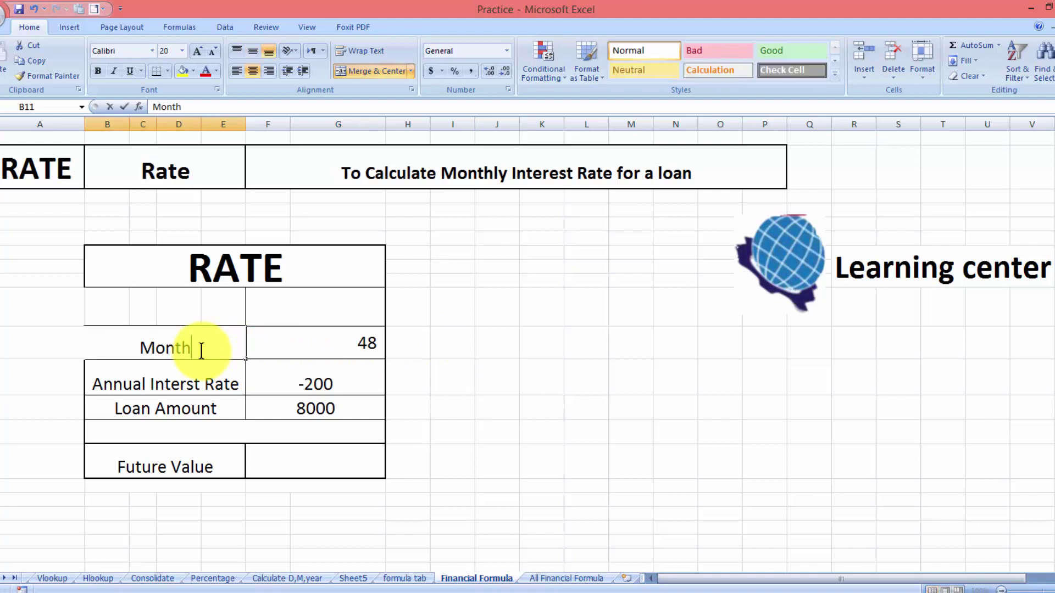
pyautogui.write('s')
pyautogui.click(462, 451)
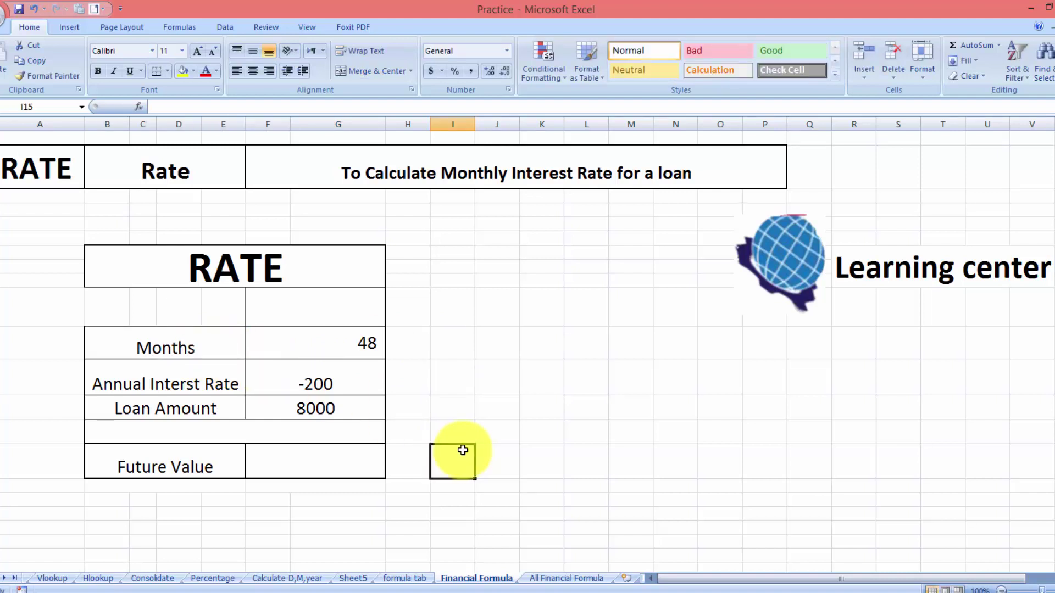
pyautogui.click(229, 384)
pyautogui.write('Pa')
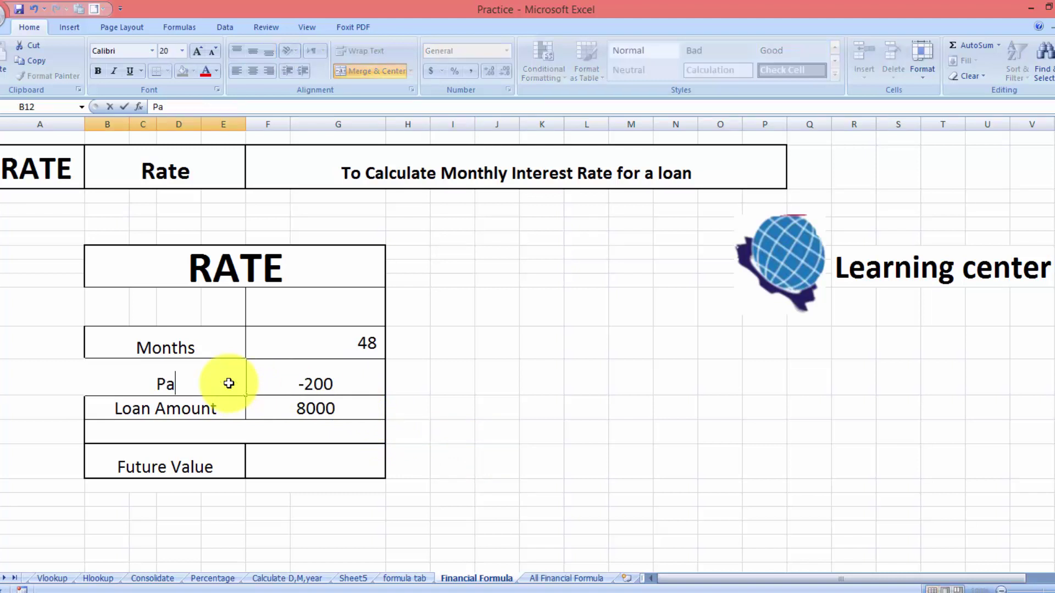
pyautogui.write('yments')
pyautogui.press('Tab')
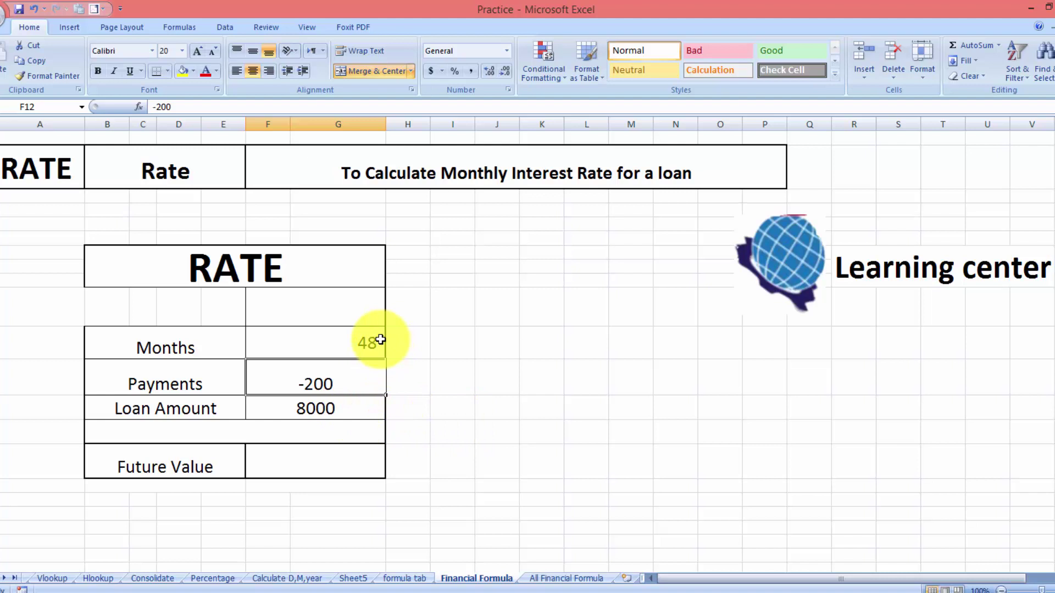
# Change the Future Value label in B15 of the RATE table to "Interest Rate".
pyautogui.click(299, 460)
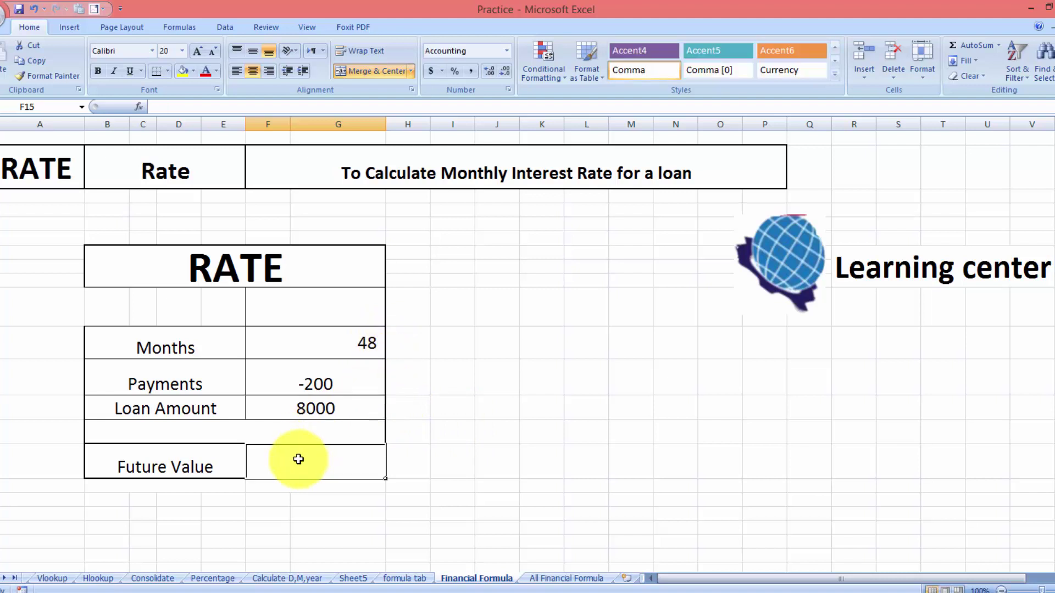
pyautogui.click(186, 470)
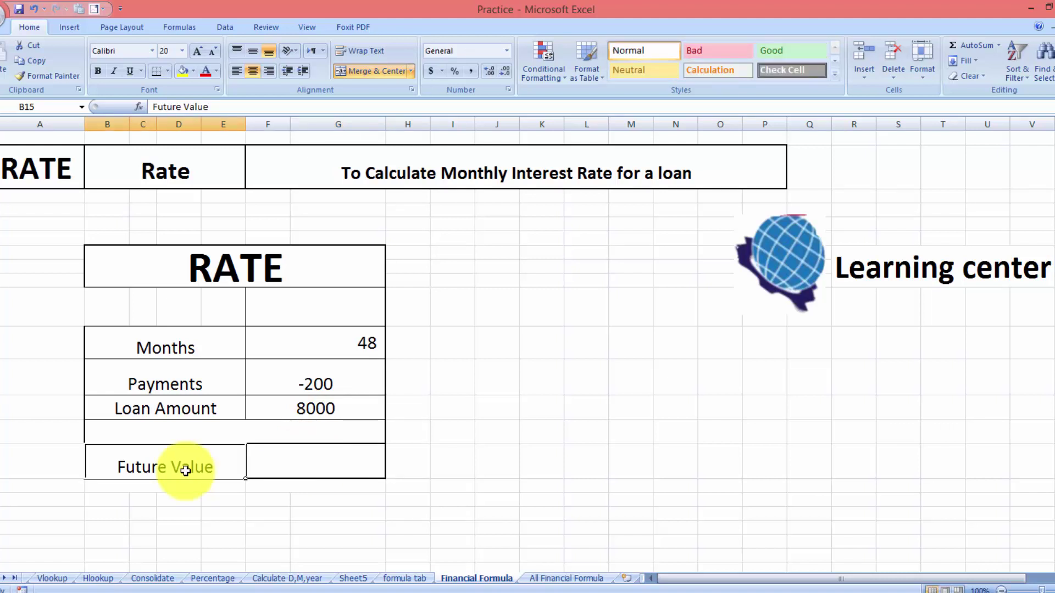
pyautogui.write('Ra')
pyautogui.press('BackSpace')
pyautogui.press('BackSpace')
pyautogui.write('I')
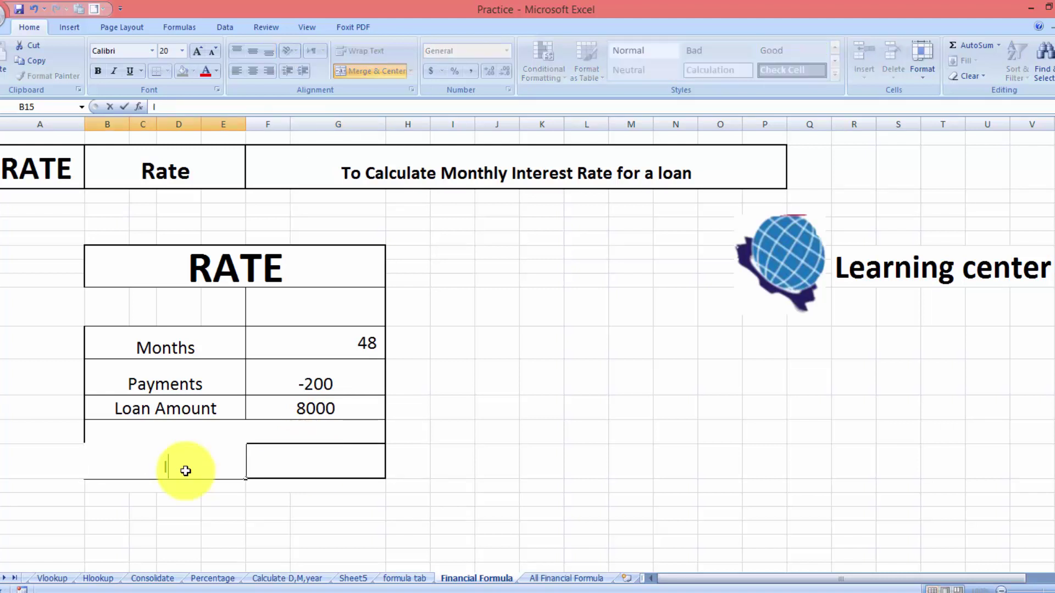
pyautogui.write('ntest Rate')
pyautogui.press('Tab')
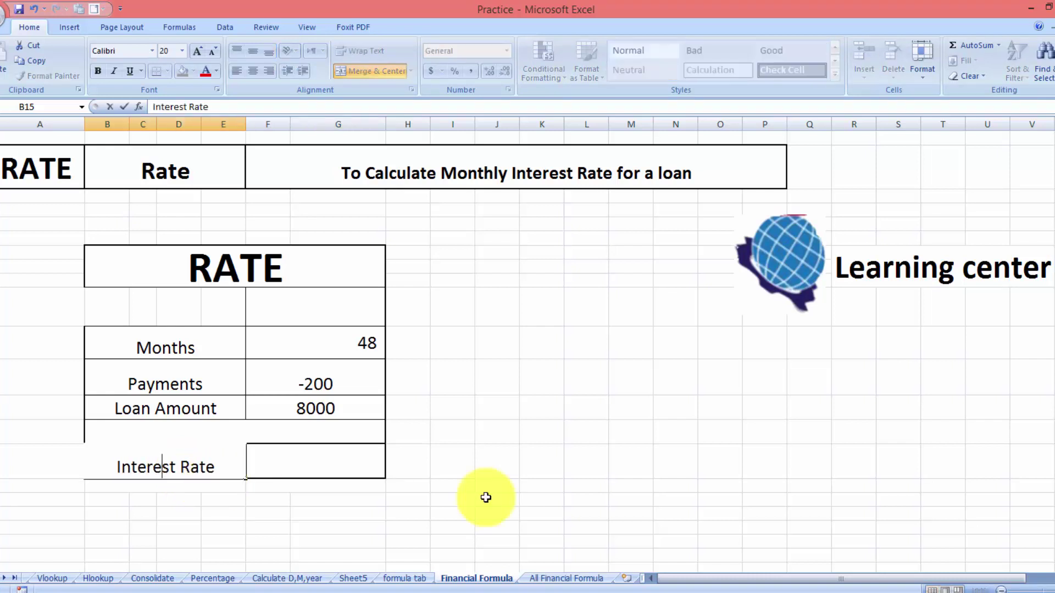
pyautogui.click(577, 496)
pyautogui.click(377, 400)
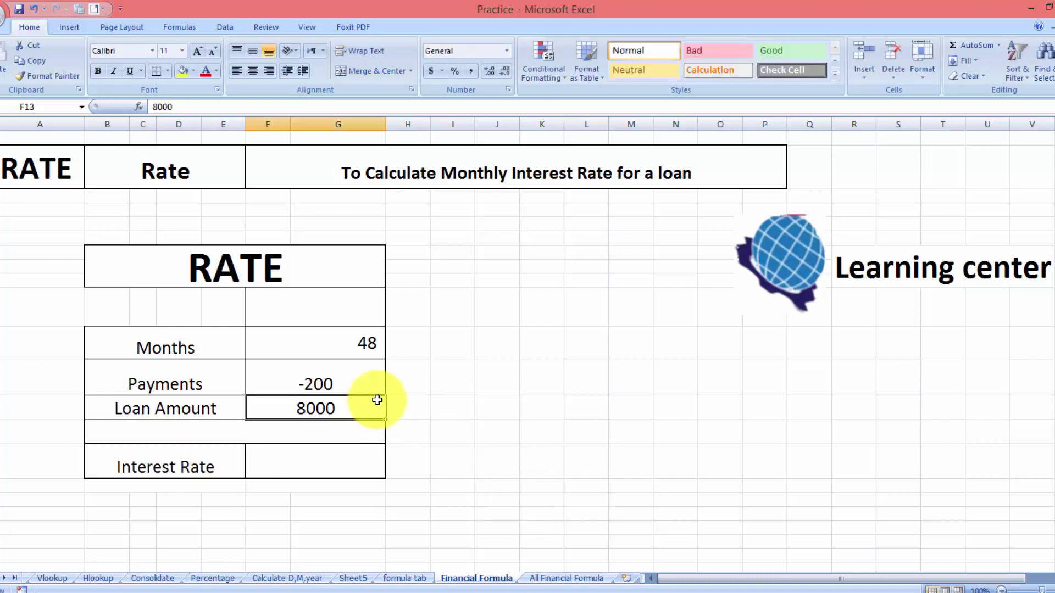
# Calculate the Interest Rate in F15 of the RATE table with the formula =RATE(F11,F12,F13).
pyautogui.click(344, 455)
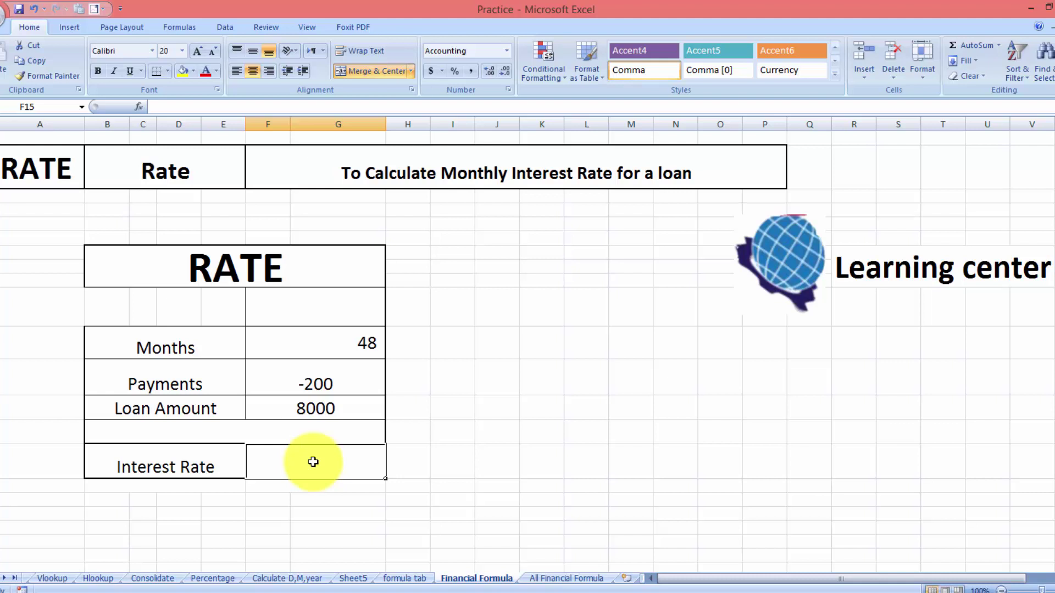
pyautogui.write('=')
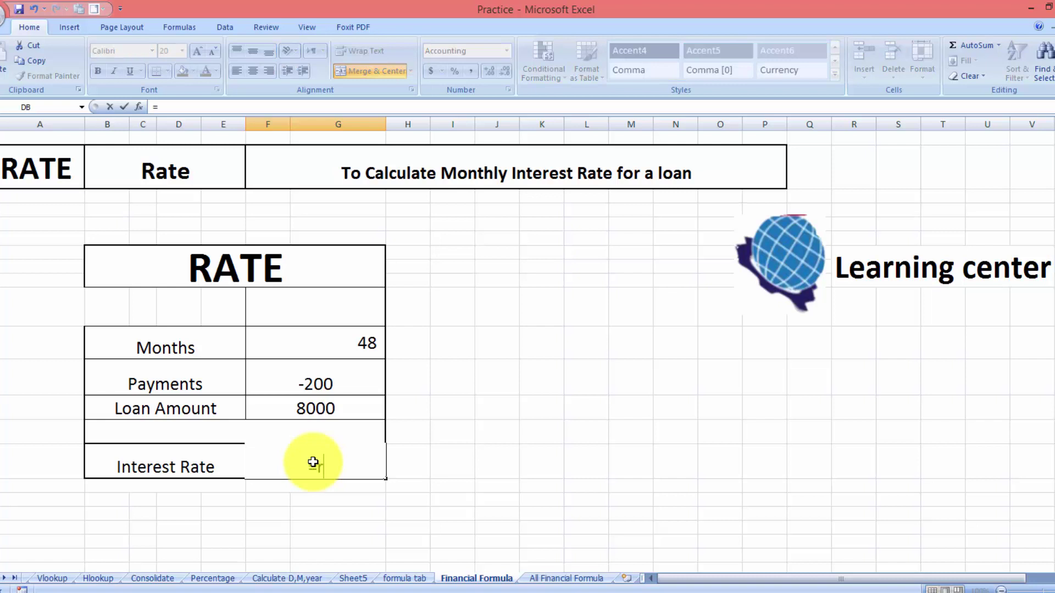
pyautogui.write('rate')
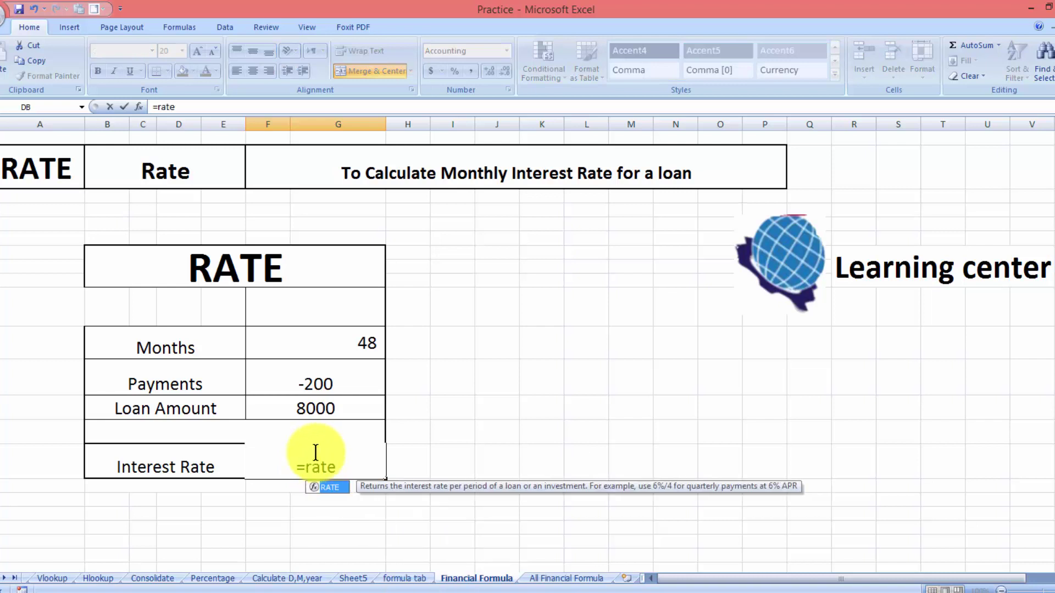
pyautogui.write('(')
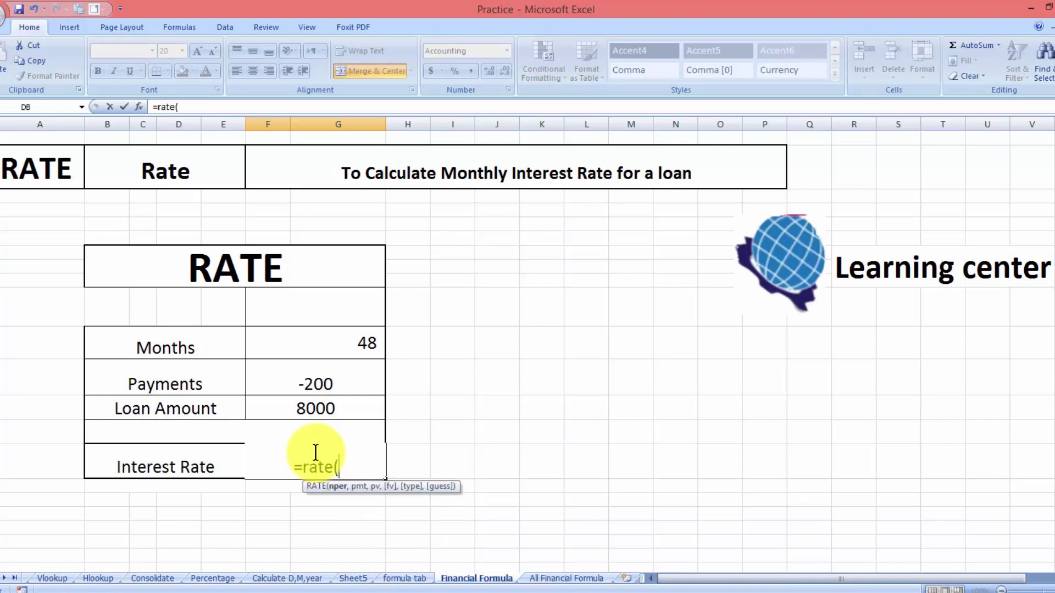
pyautogui.click(210, 341)
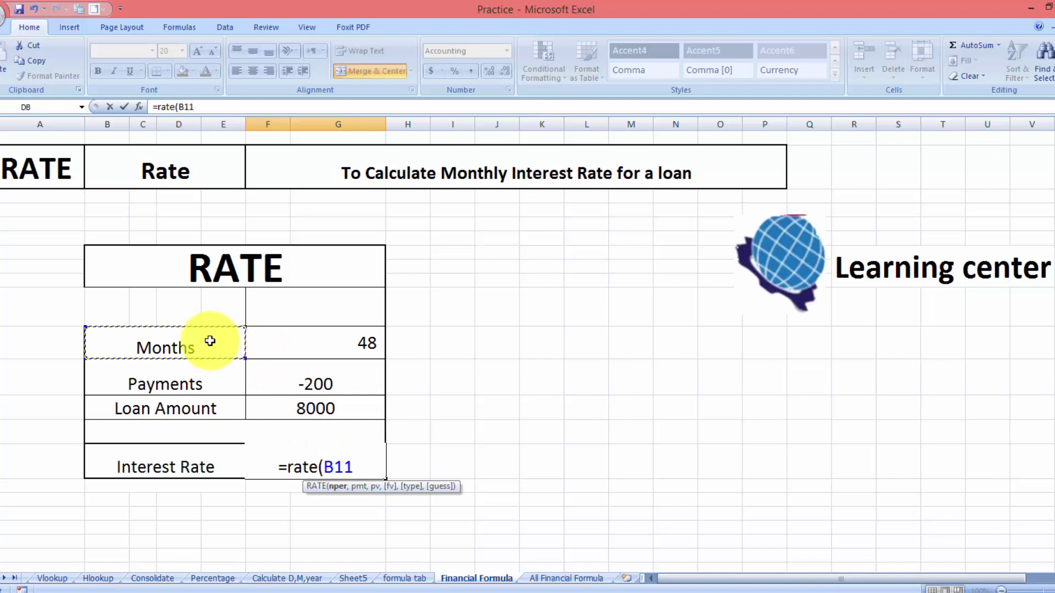
pyautogui.click(306, 334)
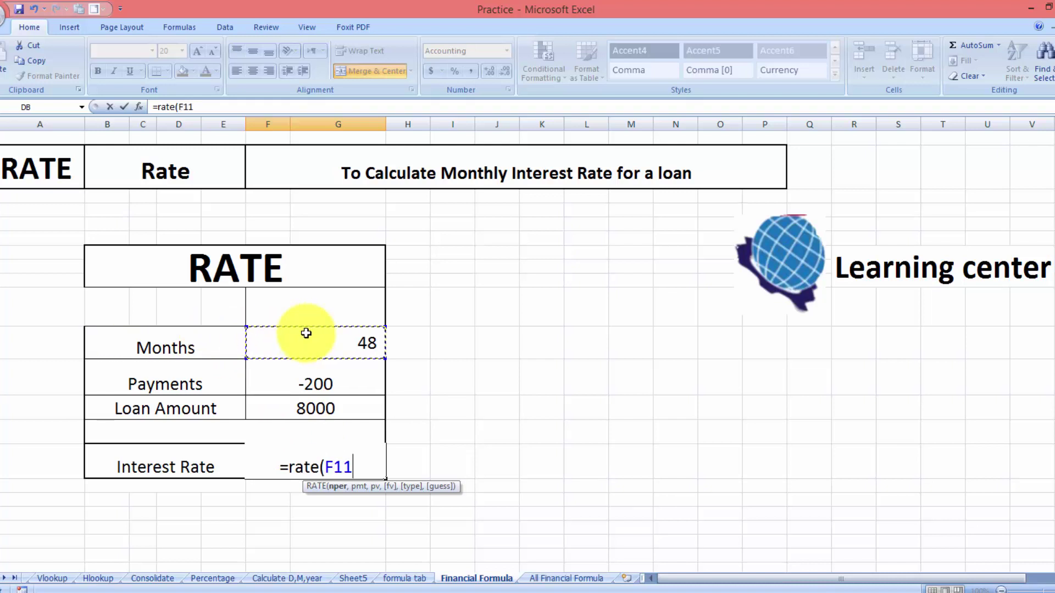
pyautogui.write(',')
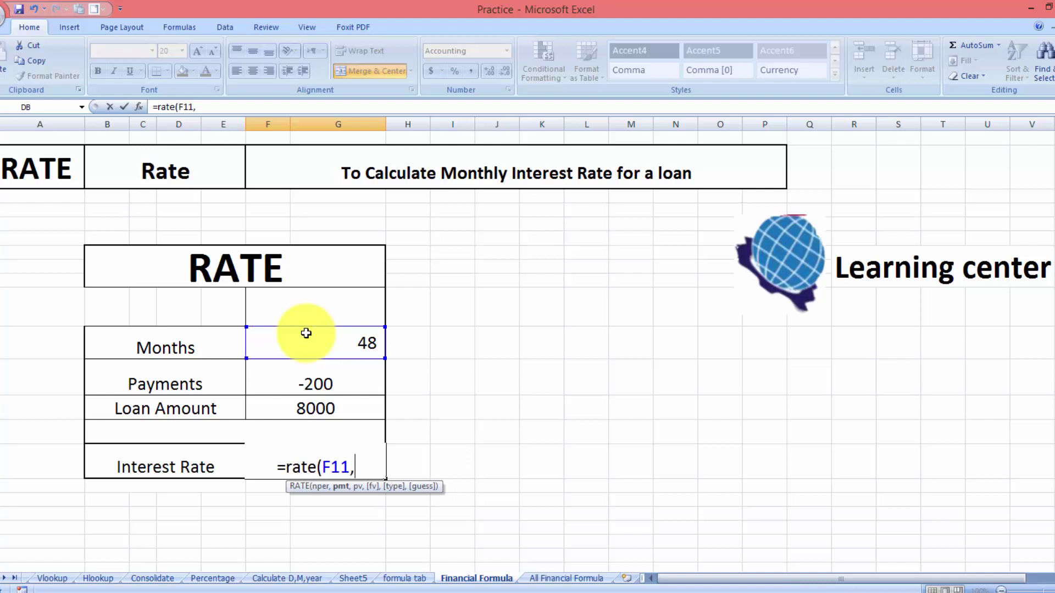
pyautogui.click(320, 384)
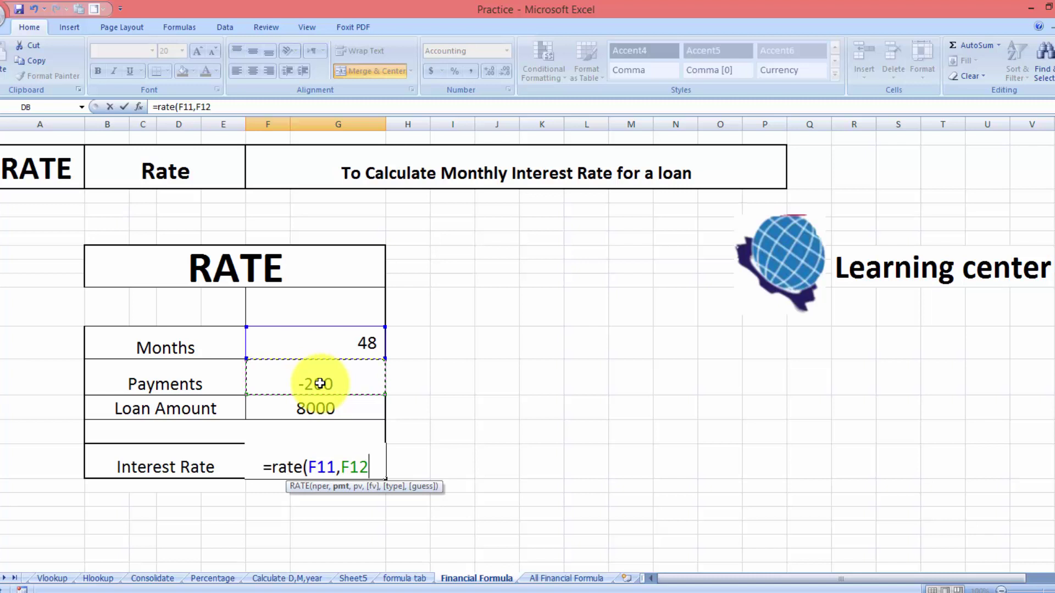
pyautogui.write(',')
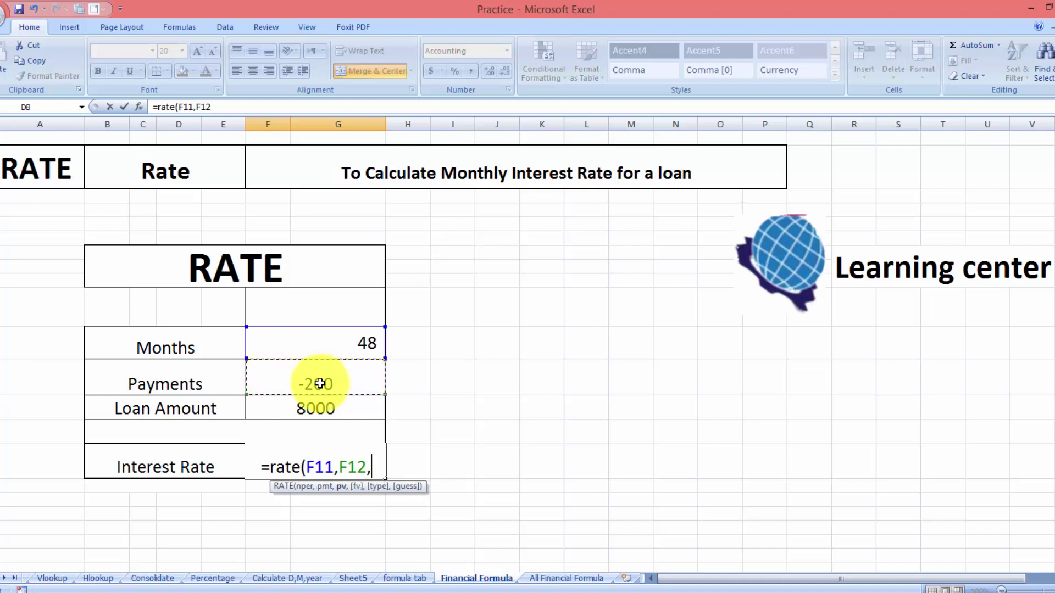
pyautogui.click(308, 409)
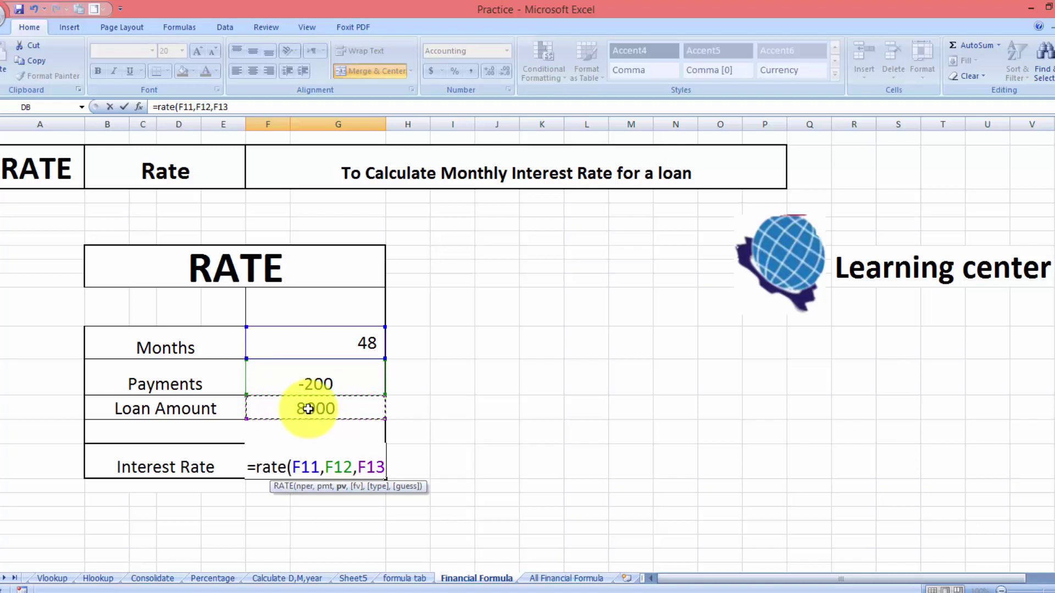
pyautogui.write(')')
pyautogui.press('Return')
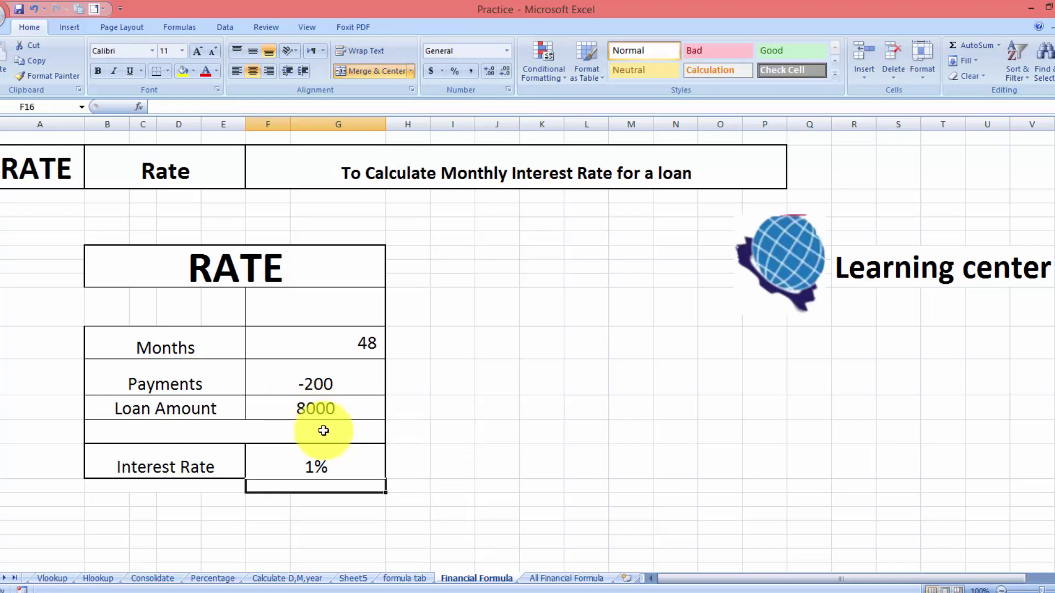
# Show the Interest Rate percentage in F15 with three decimal places.
pyautogui.click(318, 462)
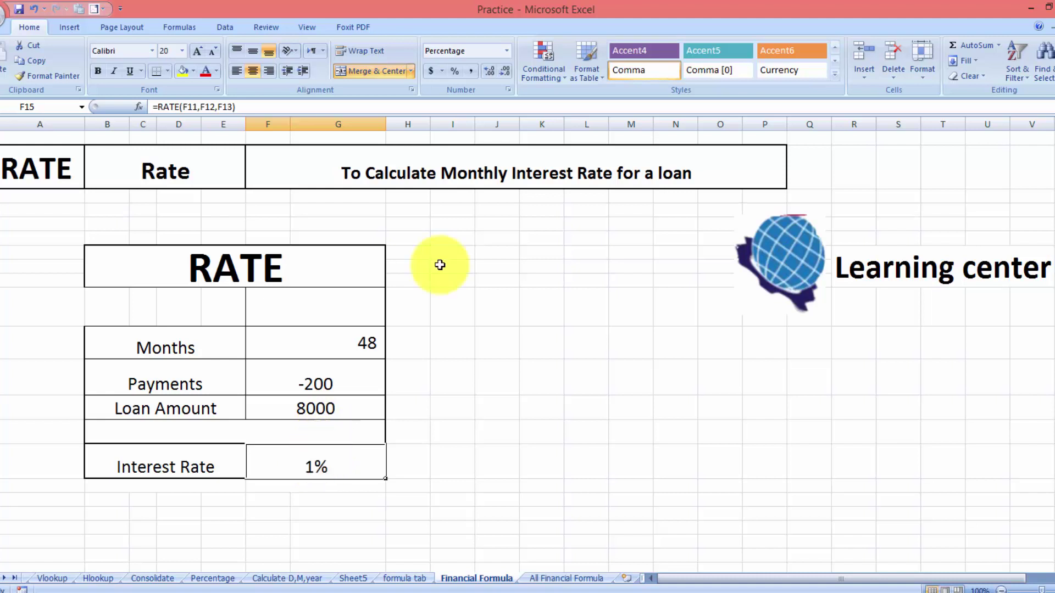
pyautogui.click(490, 77)
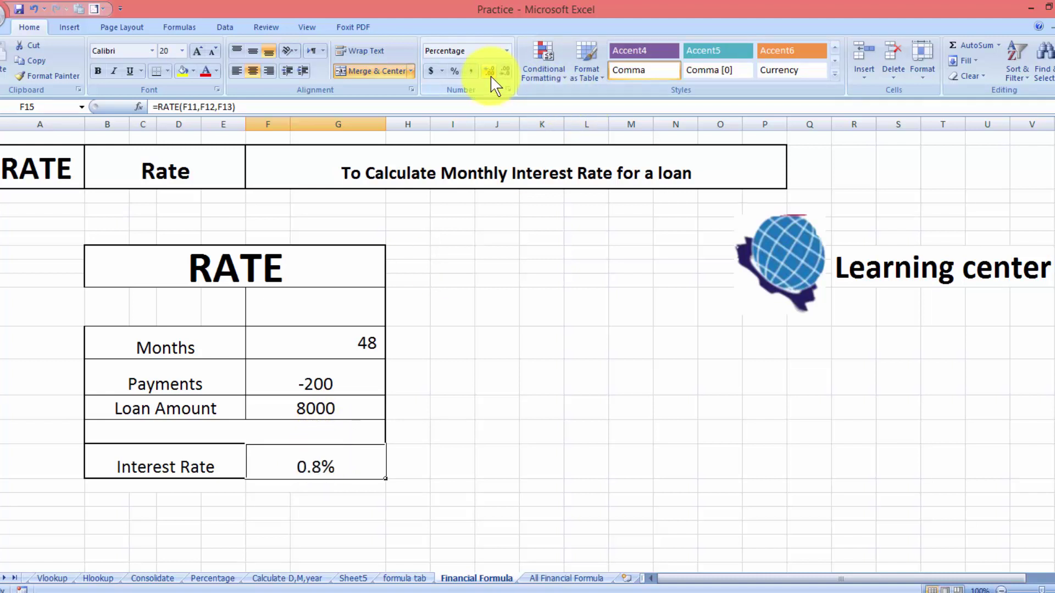
pyautogui.click(490, 77)
pyautogui.click(490, 77)
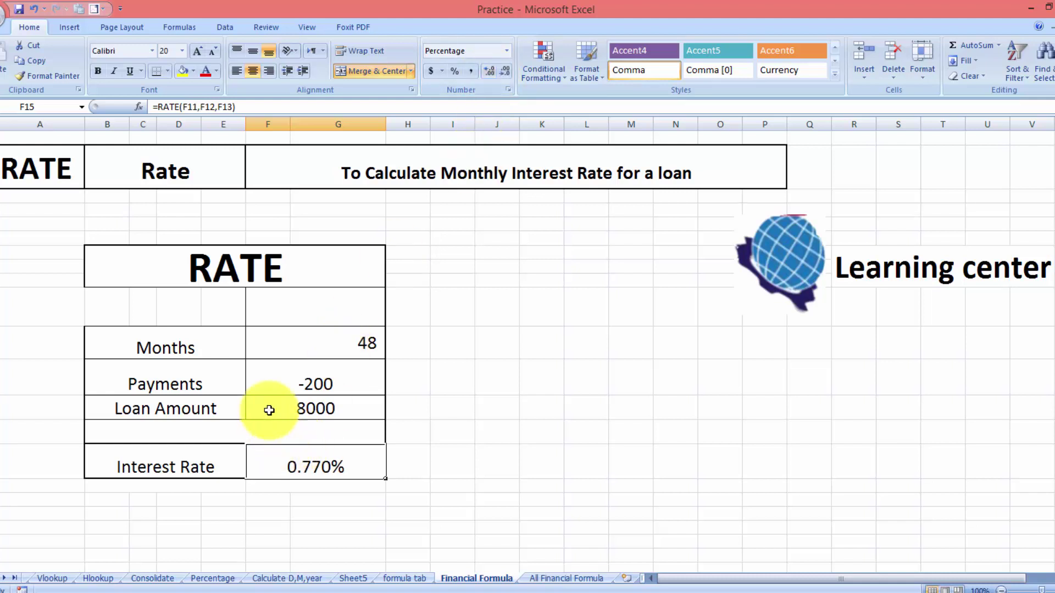
# Change the Payments label in B12 of the RATE table to "Monthly Payments".
pyautogui.click(122, 380)
pyautogui.doubleClick(123, 380)
pyautogui.write('Monthly')
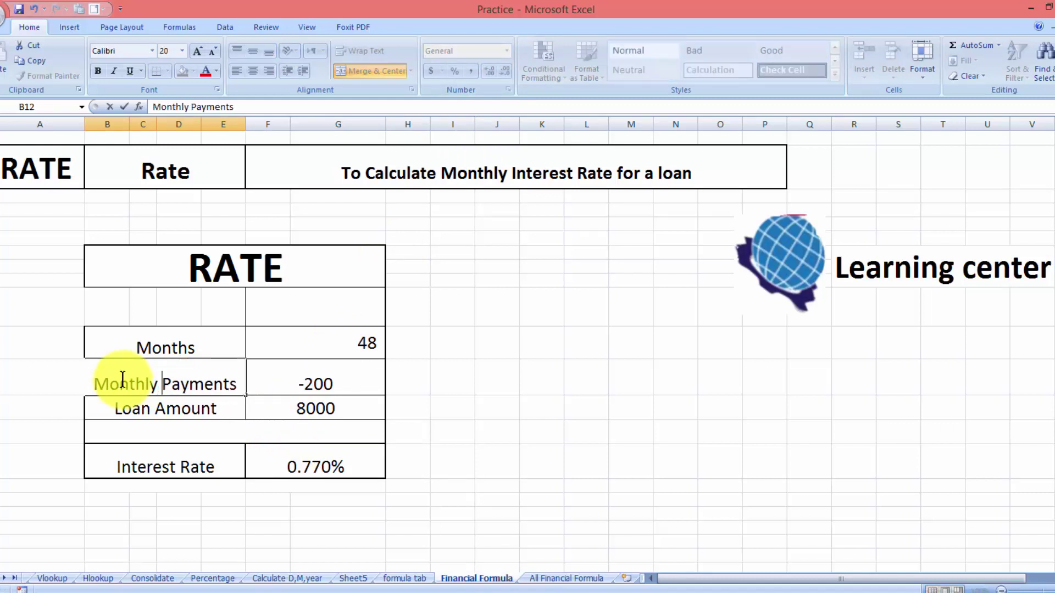
pyautogui.click(570, 486)
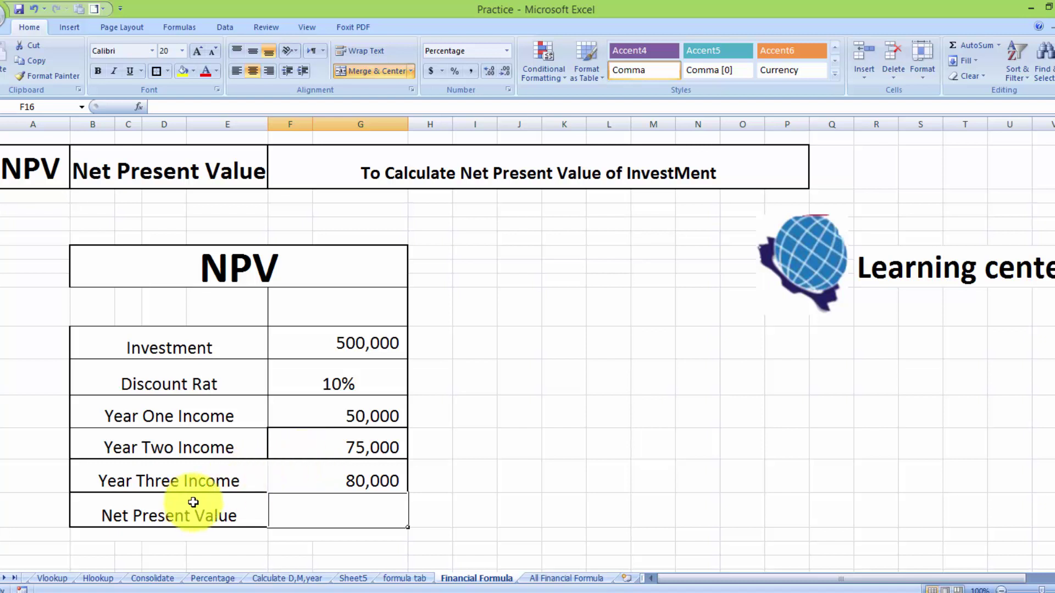
pyautogui.click(456, 489)
pyautogui.click(367, 509)
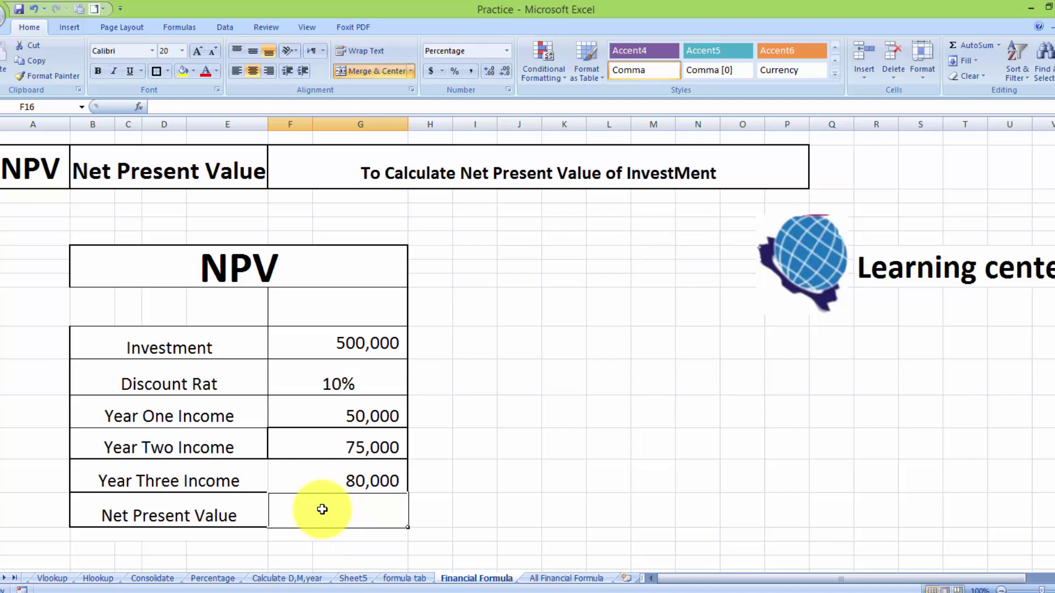
pyautogui.write('=')
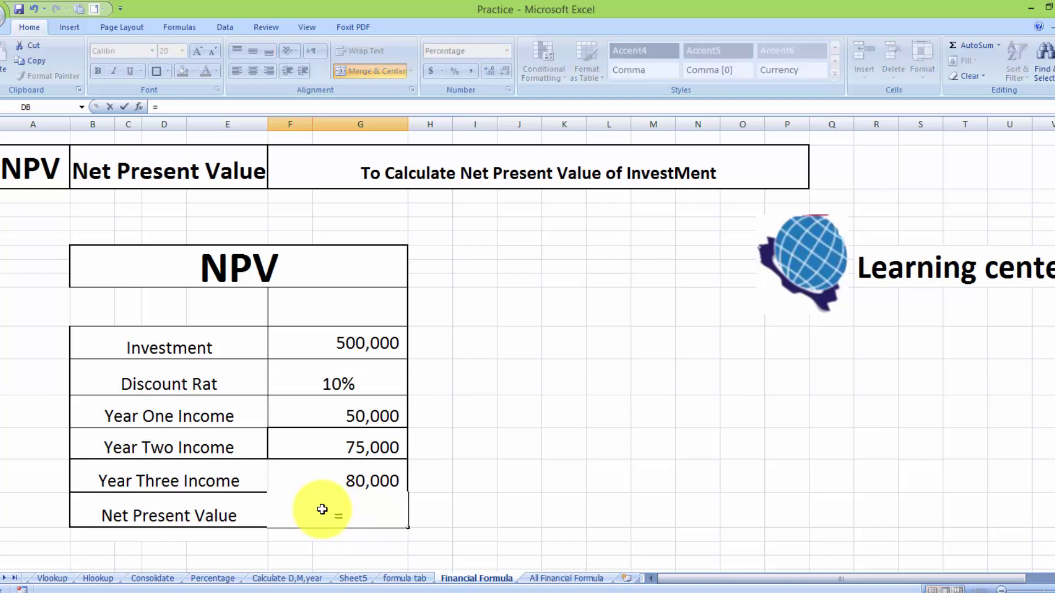
pyautogui.write('np')
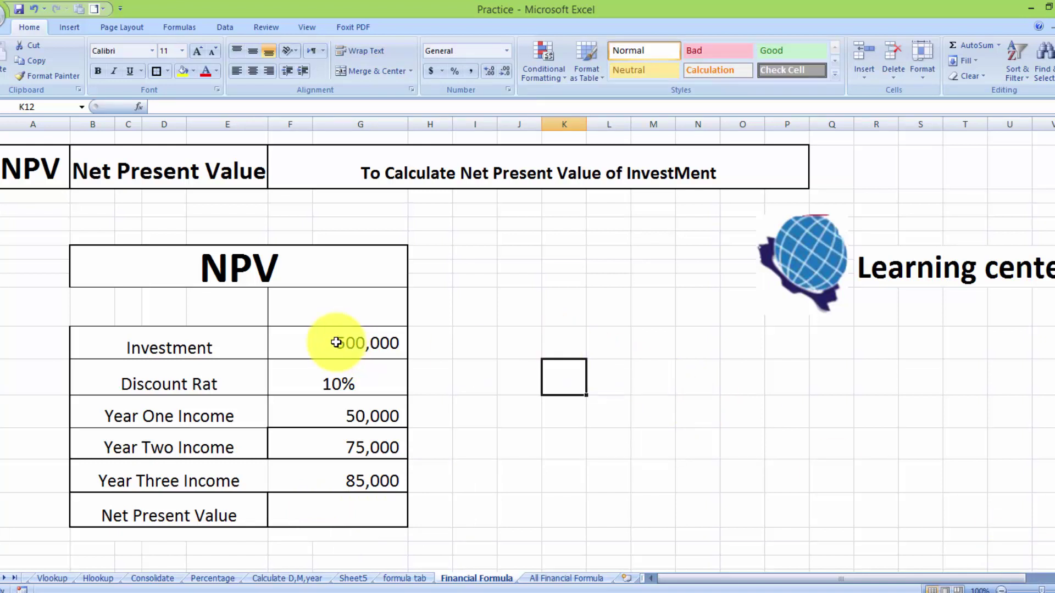
# Make the Investment amount in F11 of the NPV table negative, as -500000.
pyautogui.doubleClick(336, 343)
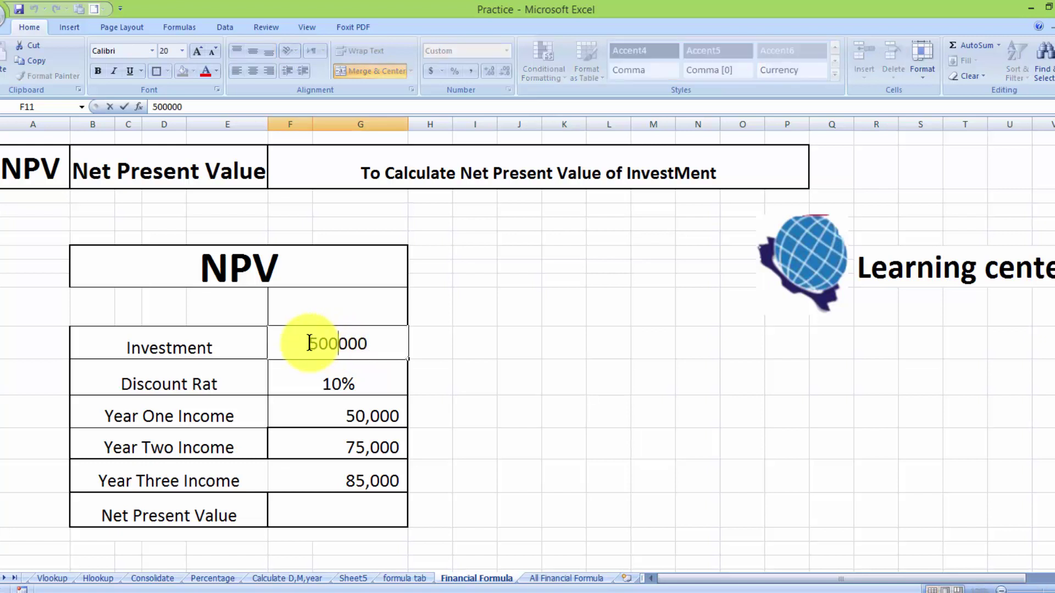
pyautogui.write('-')
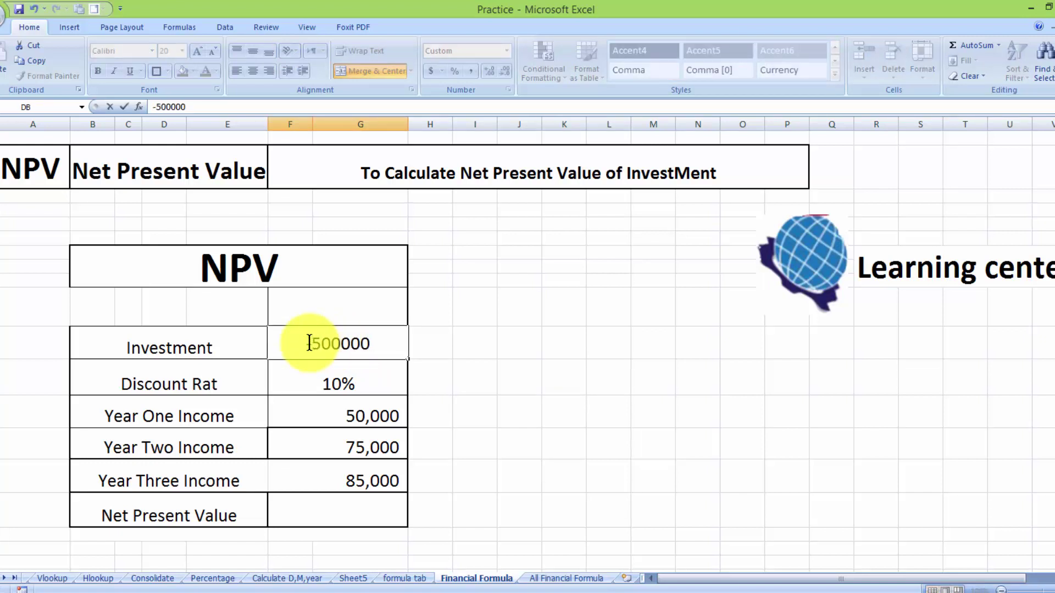
pyautogui.press('Tab')
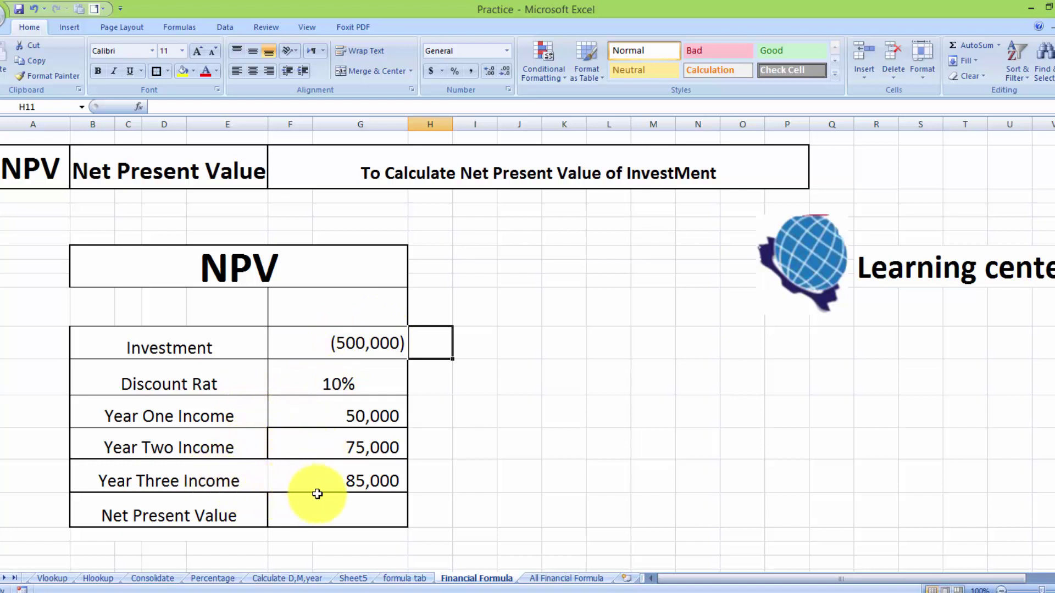
# Calculate the Net Present Value in F16 from the discount rate, investment and three yearly incomes with =NPV(F12,F11,F13,F14,F15).
pyautogui.click(299, 512)
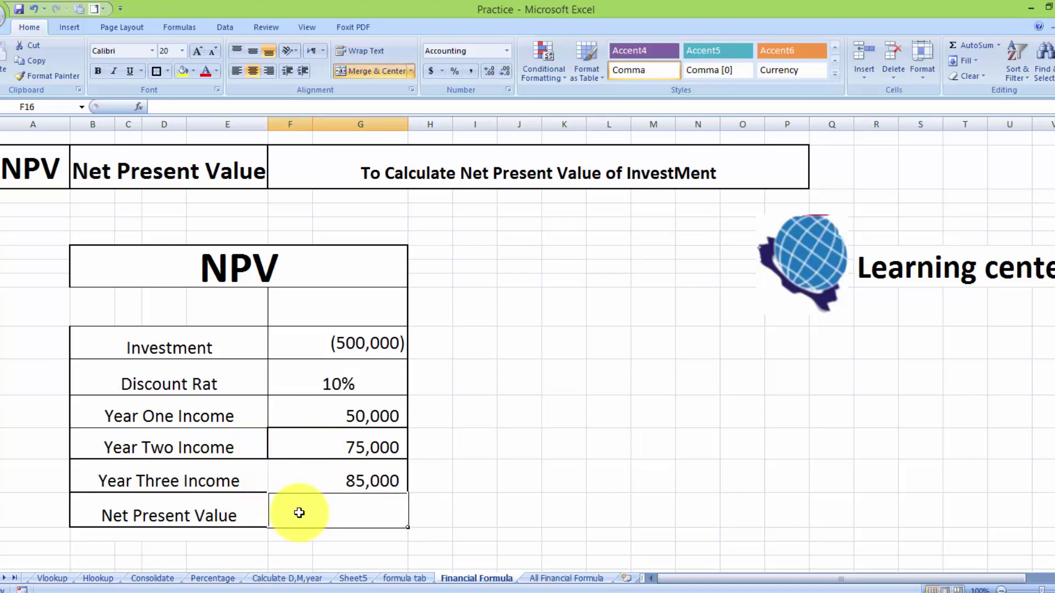
pyautogui.write('=')
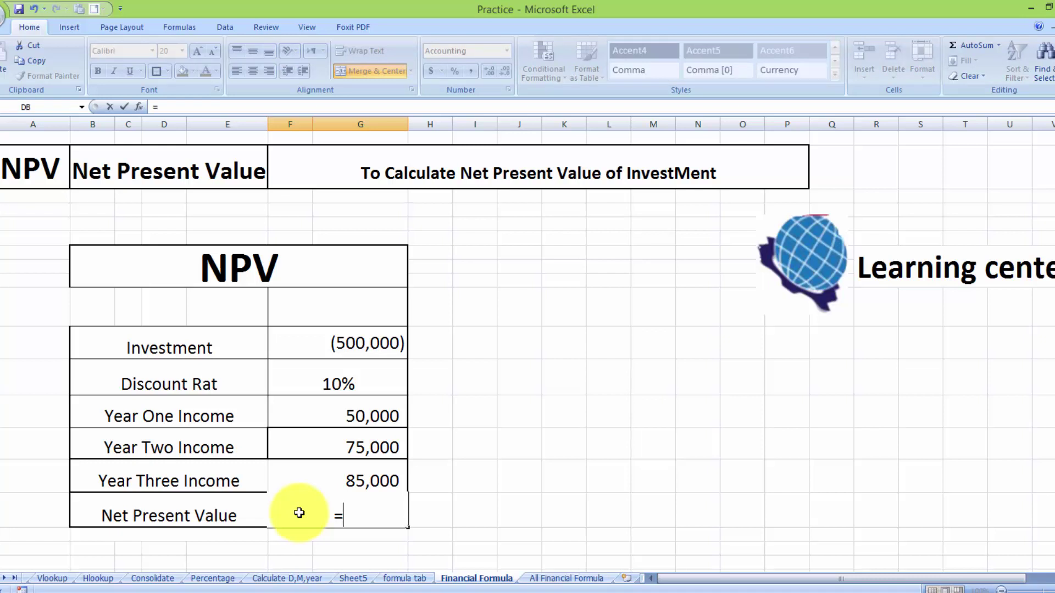
pyautogui.write('NPV')
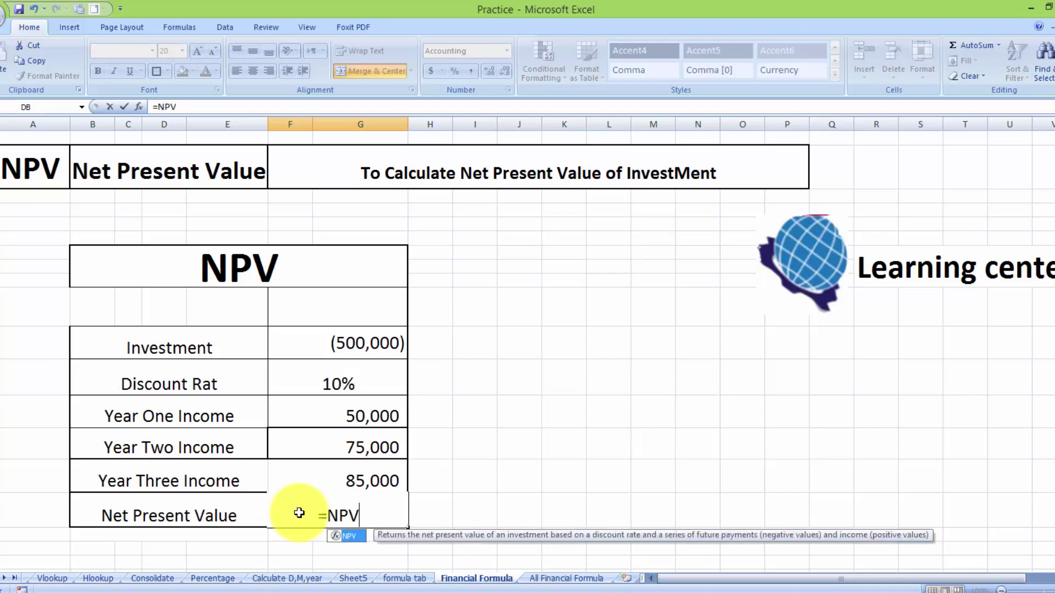
pyautogui.write('(')
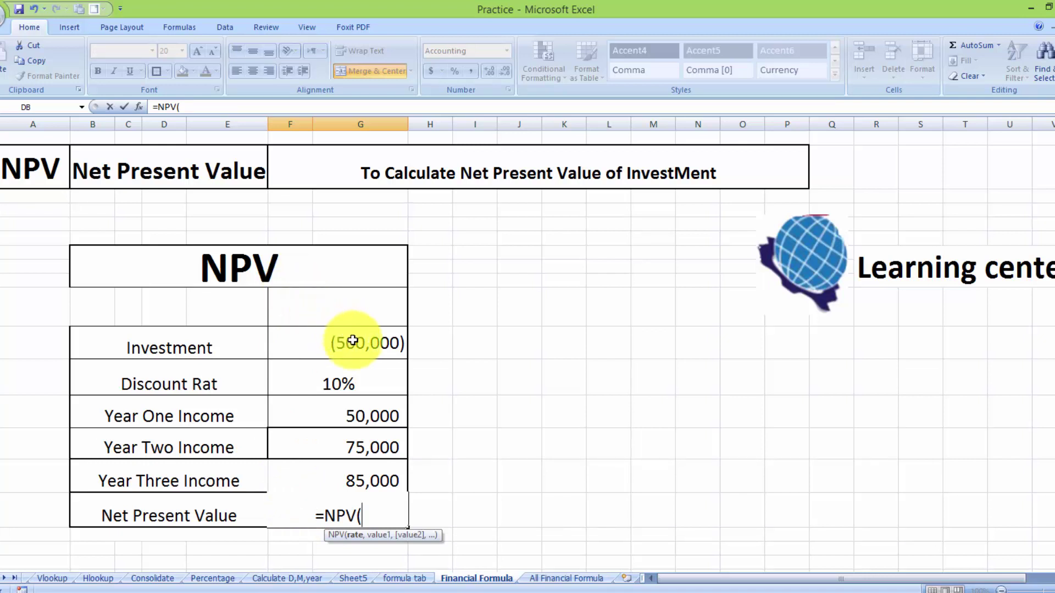
pyautogui.click(367, 387)
pyautogui.write(',')
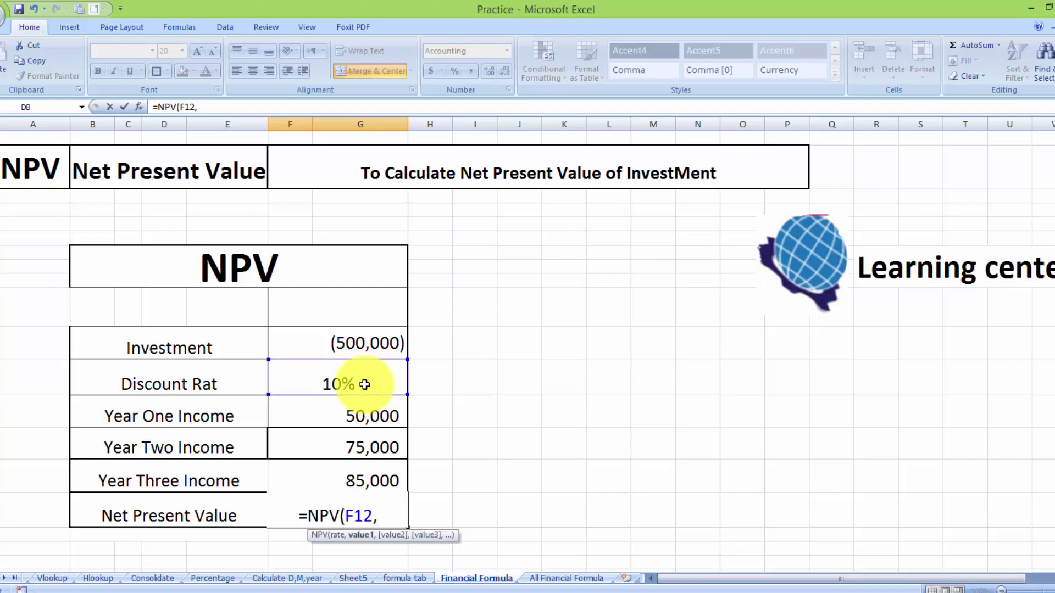
pyautogui.click(360, 345)
pyautogui.write(',')
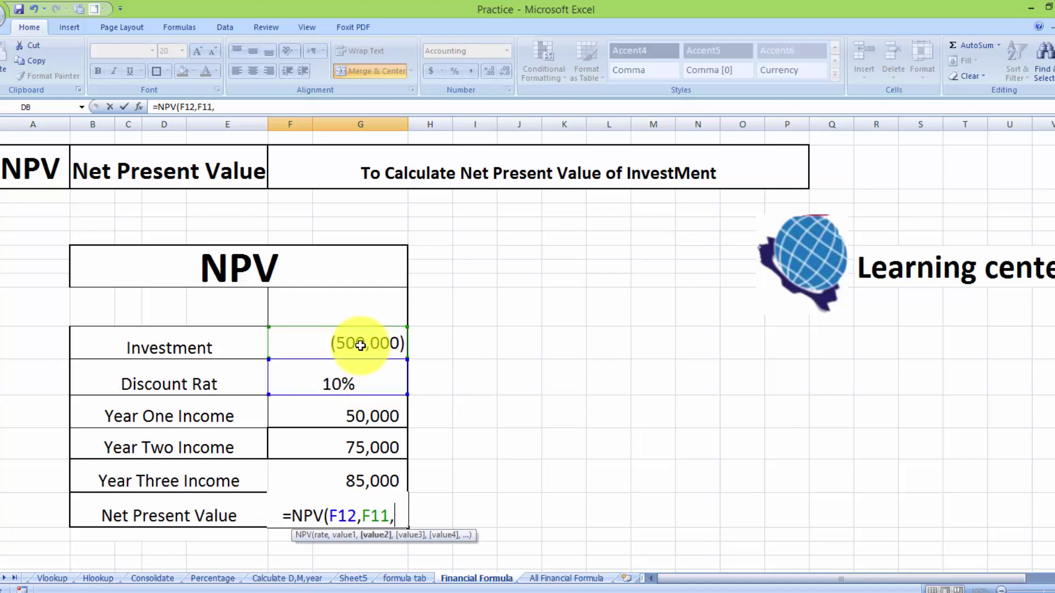
pyautogui.click(324, 420)
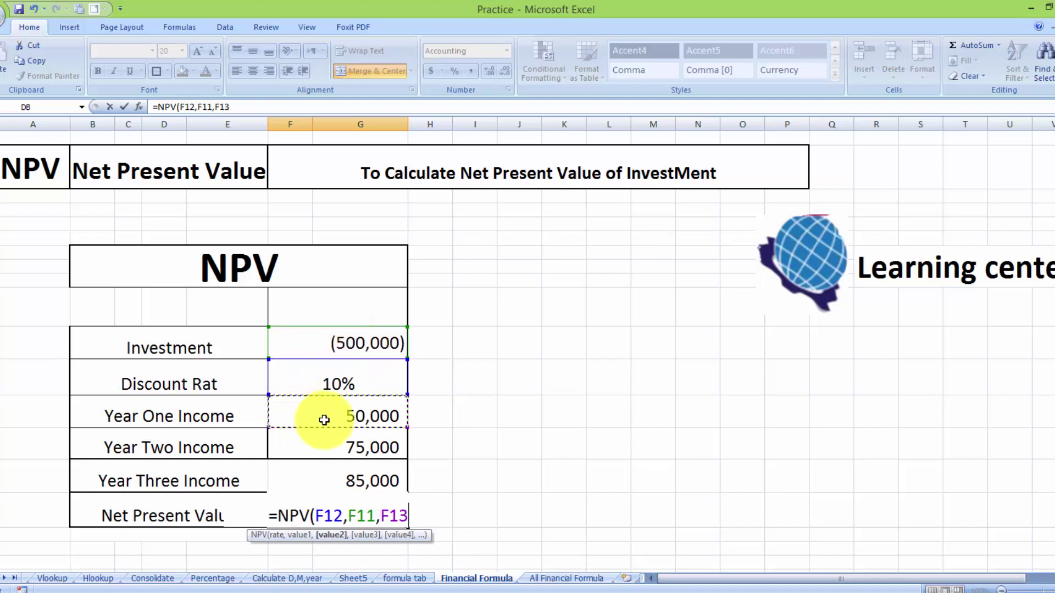
pyautogui.write(',')
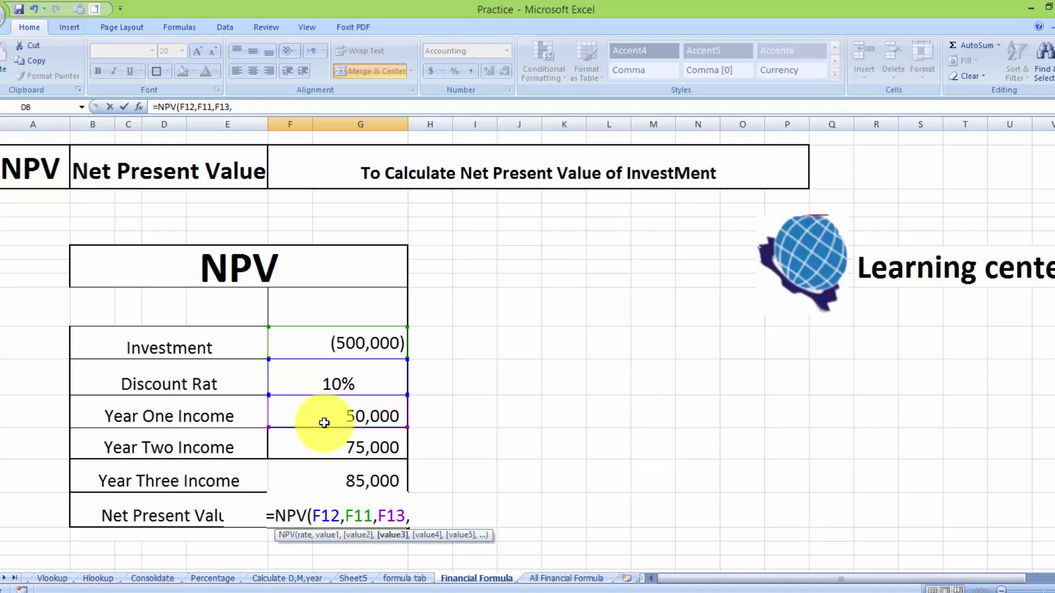
pyautogui.click(341, 447)
pyautogui.write(',')
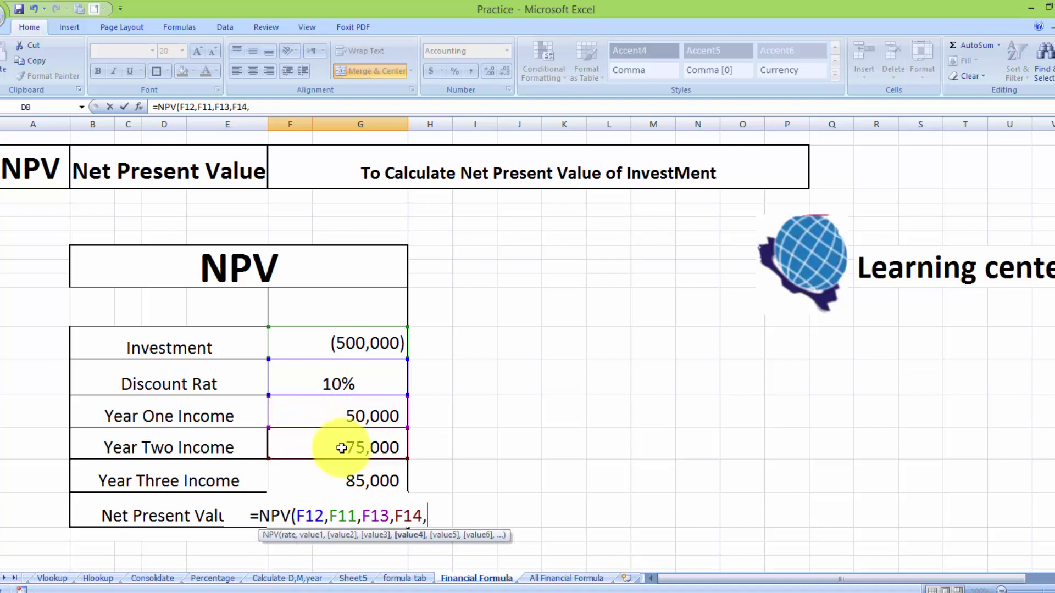
pyautogui.click(357, 482)
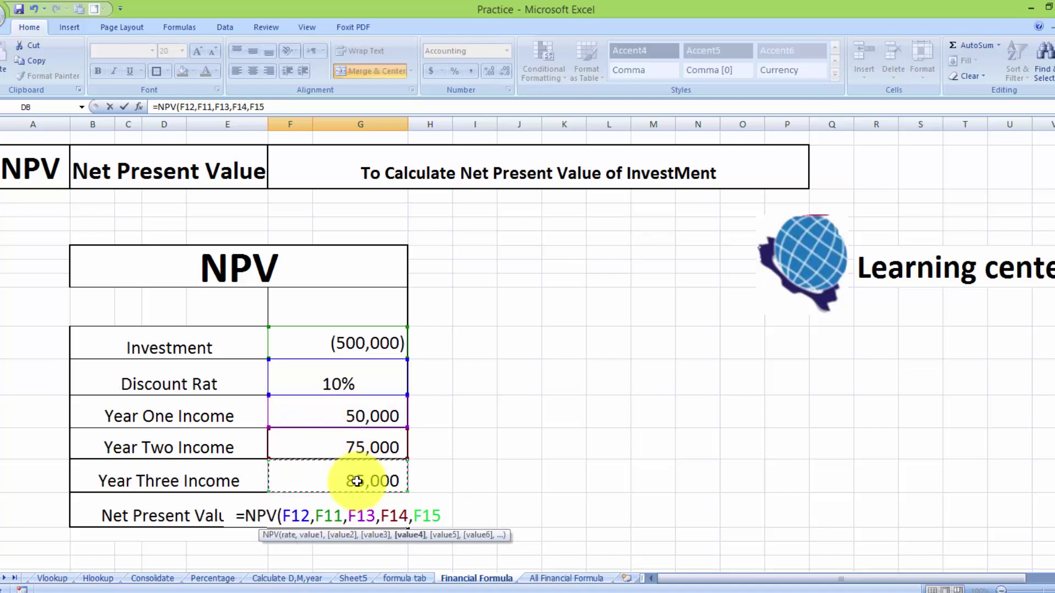
pyautogui.write(')')
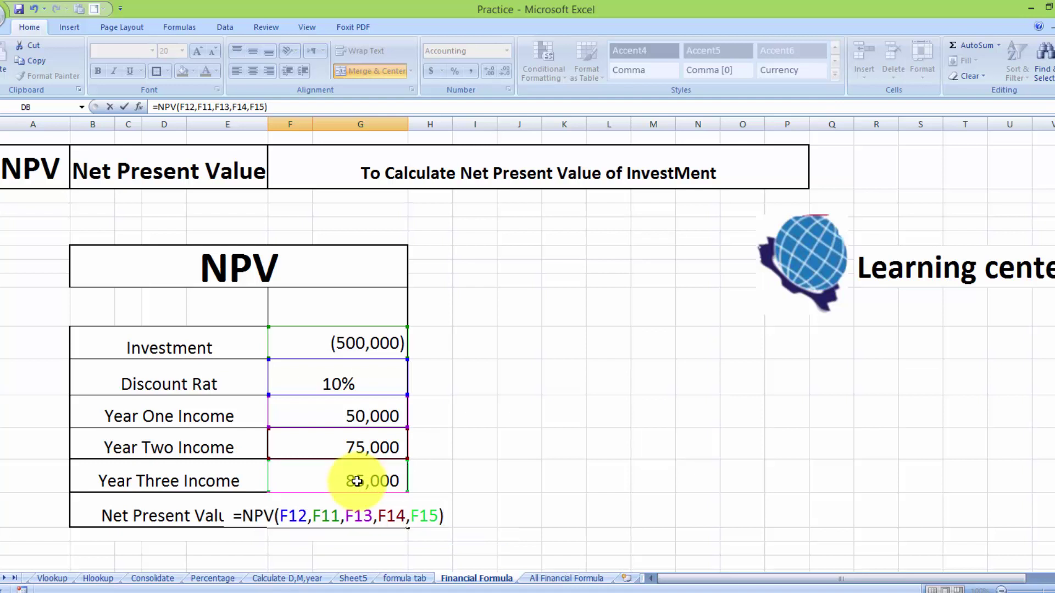
pyautogui.press('Return')
# Format the Net Present Value in F16 in comma style and check the Investment entry in F11.
pyautogui.click(343, 515)
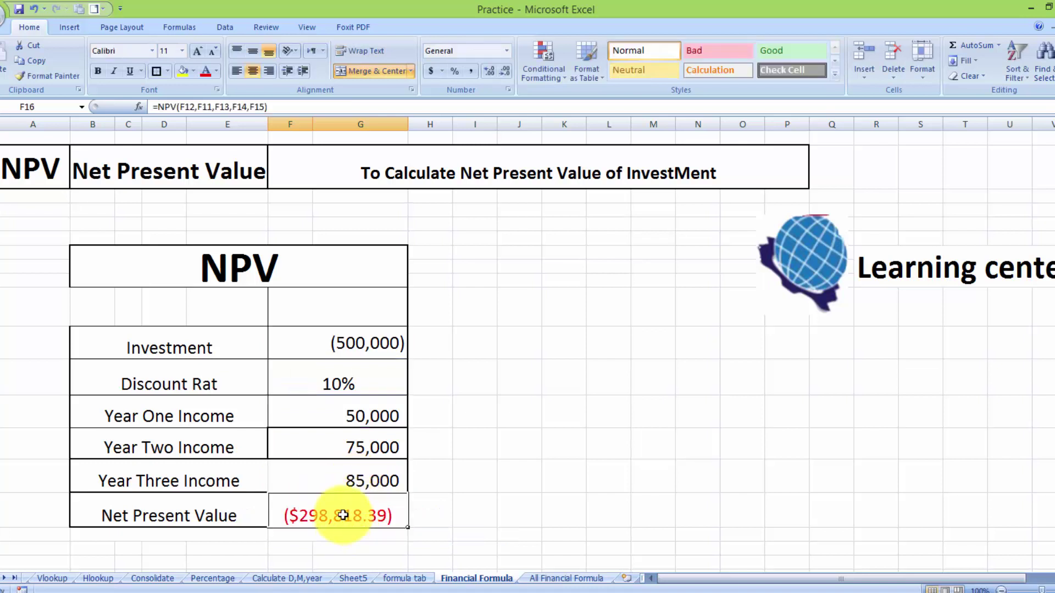
pyautogui.click(469, 77)
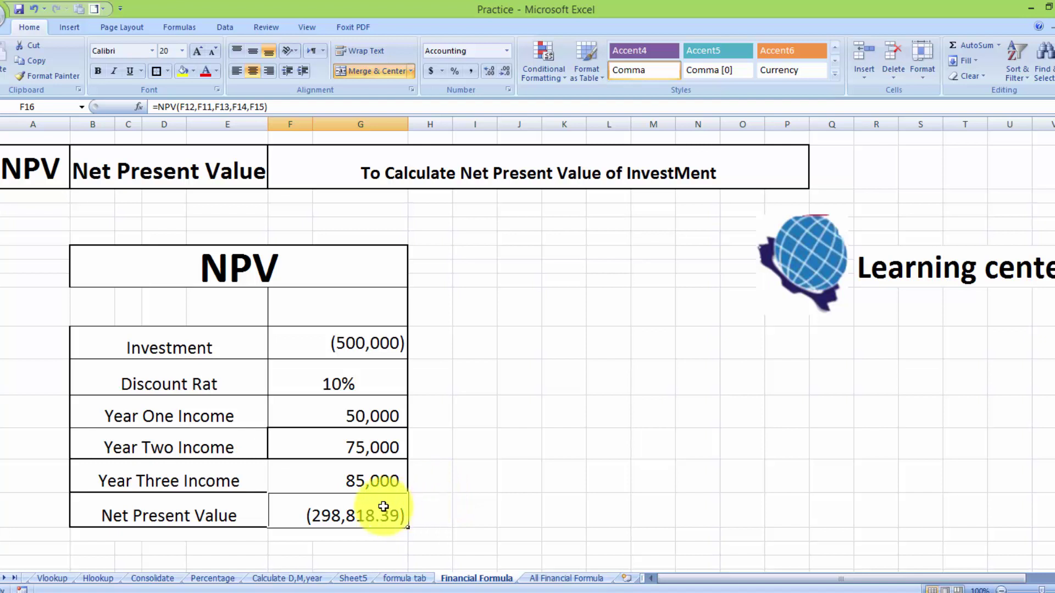
pyautogui.doubleClick(377, 340)
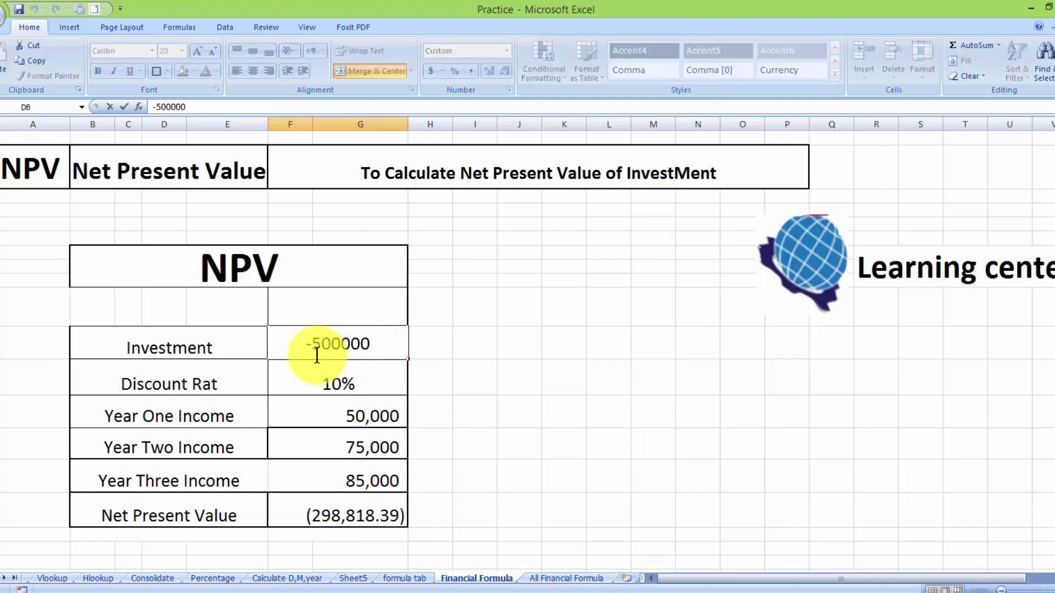
pyautogui.click(513, 392)
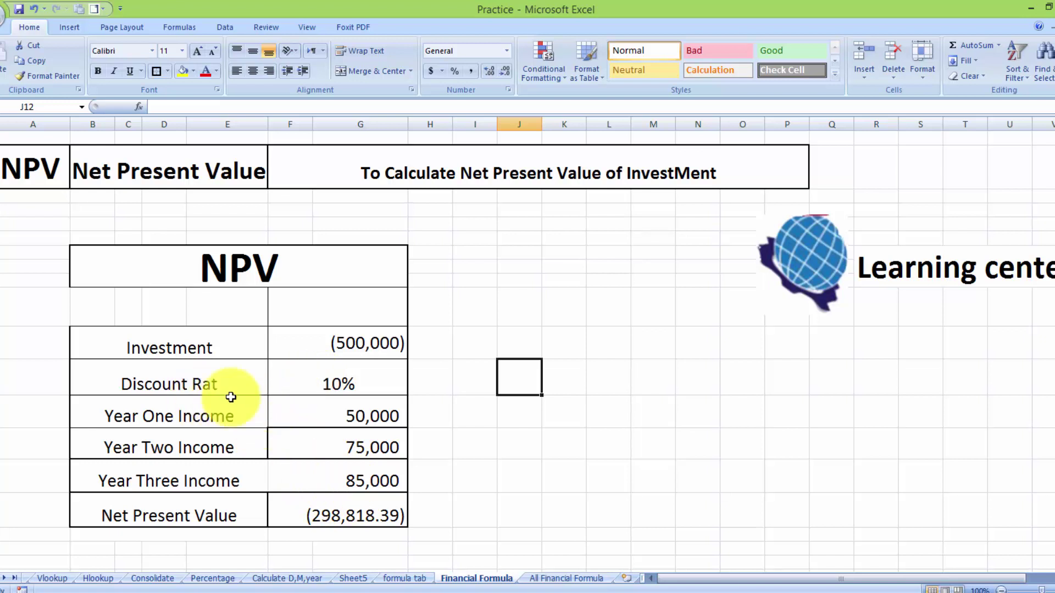
# Correct the label in B12 of the NPV table to "Discount Rate".
pyautogui.doubleClick(236, 380)
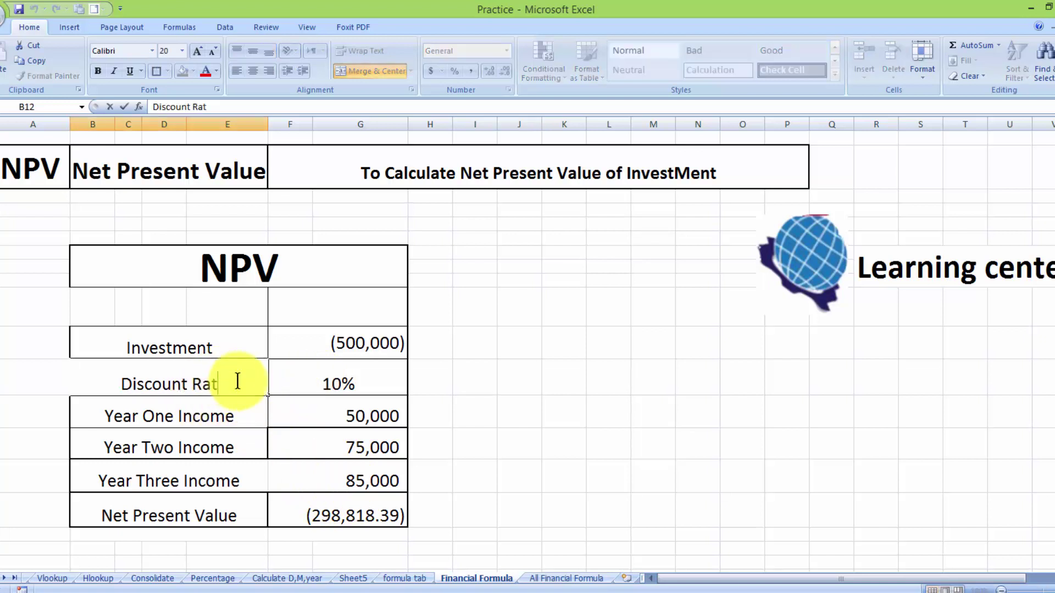
pyautogui.write('E')
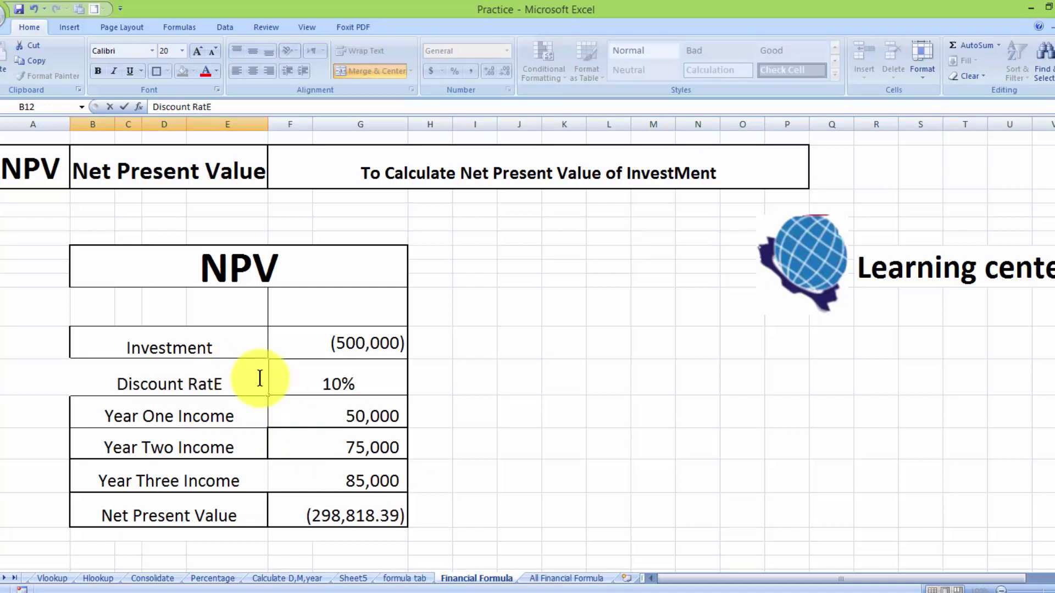
pyautogui.press('BackSpace')
pyautogui.write('e')
pyautogui.click(564, 475)
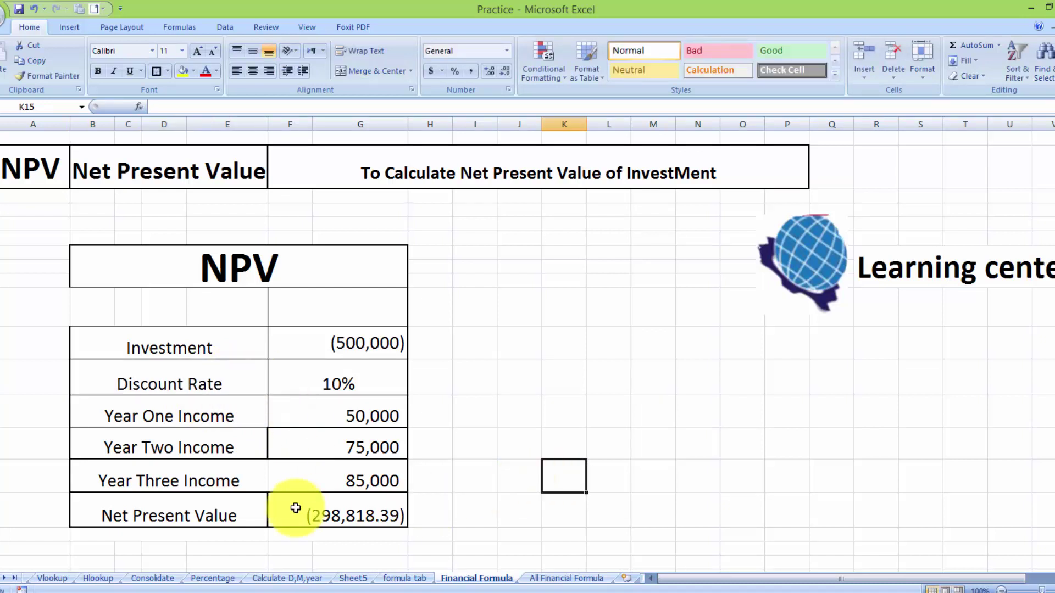